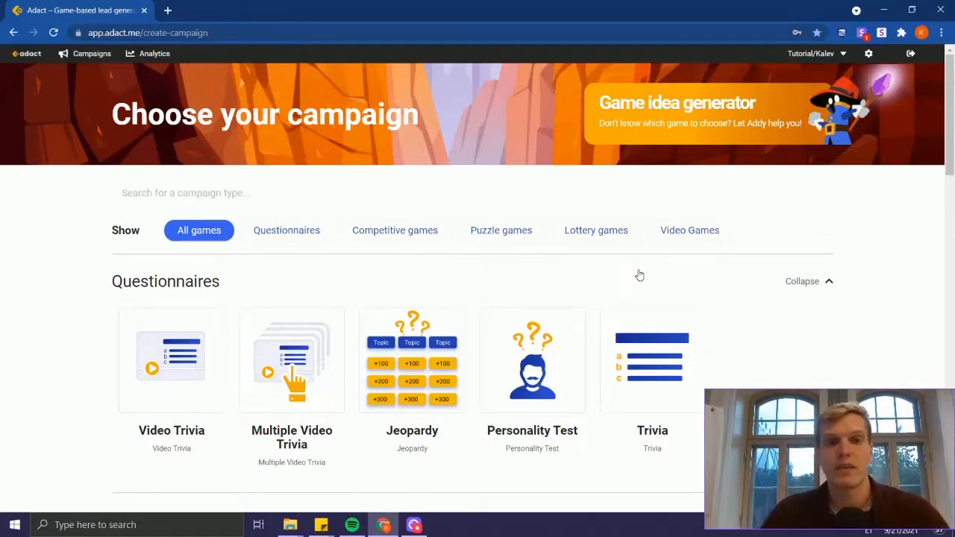
Step: Filter the campaign types to competitive games and create an Endless Runner campaign
click(382, 235)
scroll(377, 269, down, 2)
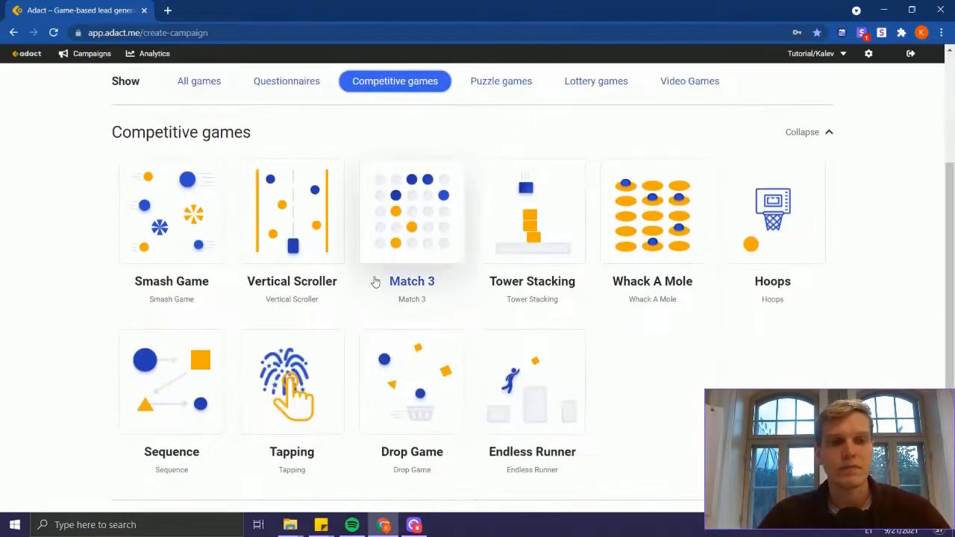
click(538, 422)
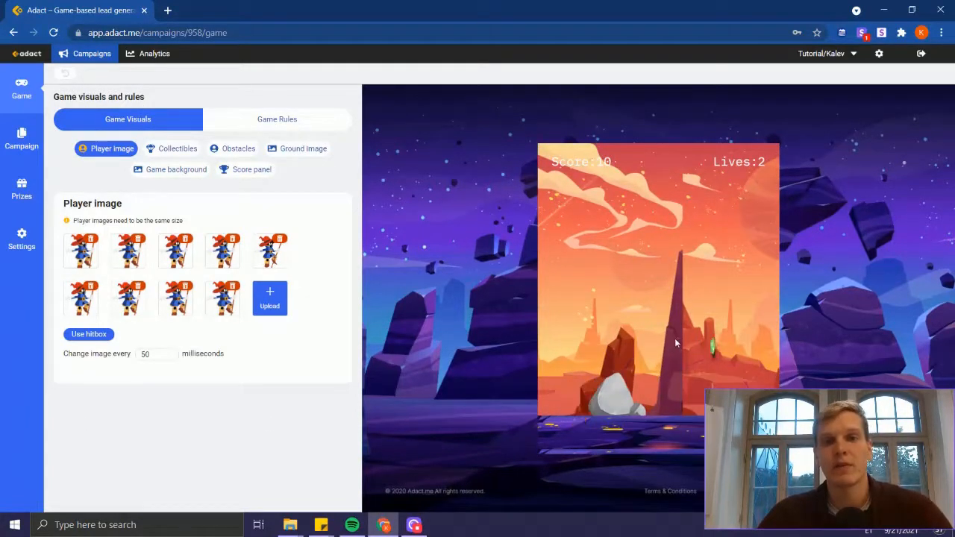
Step: Play-test the default game preview by making the character jump over obstacles and collect items
click(664, 374)
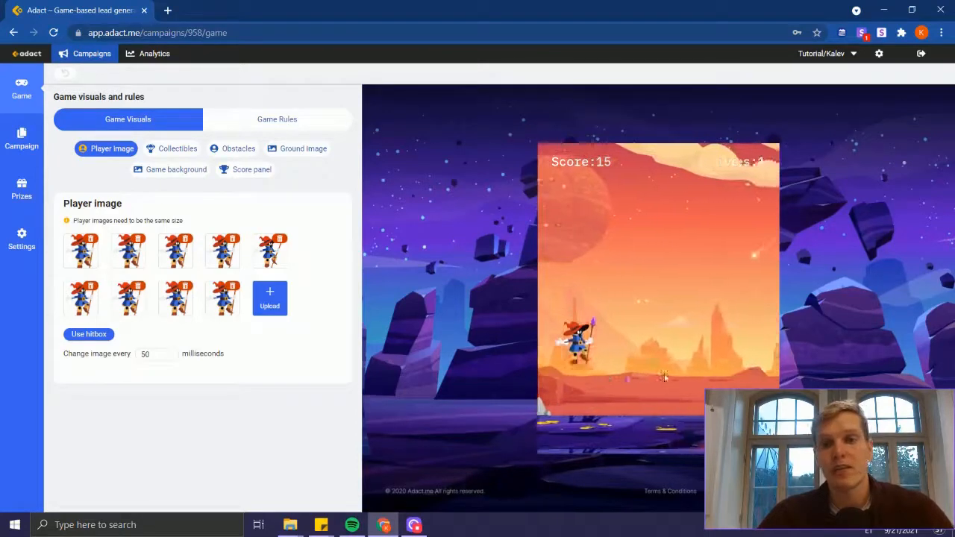
click(665, 377)
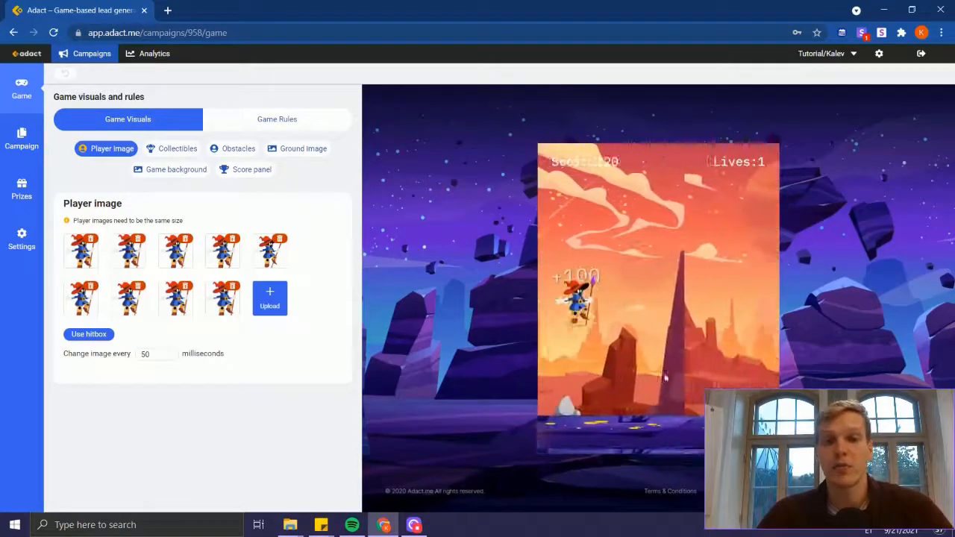
click(664, 374)
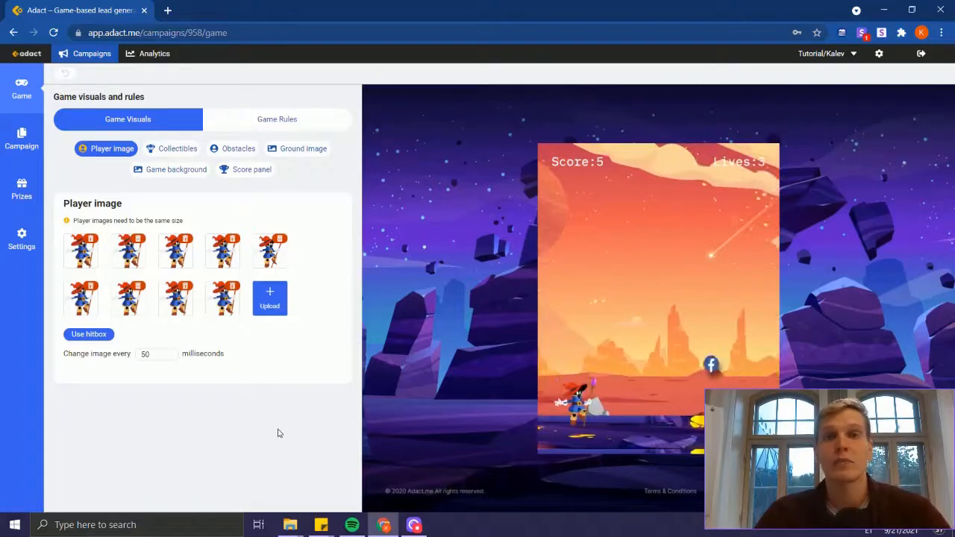
click(594, 367)
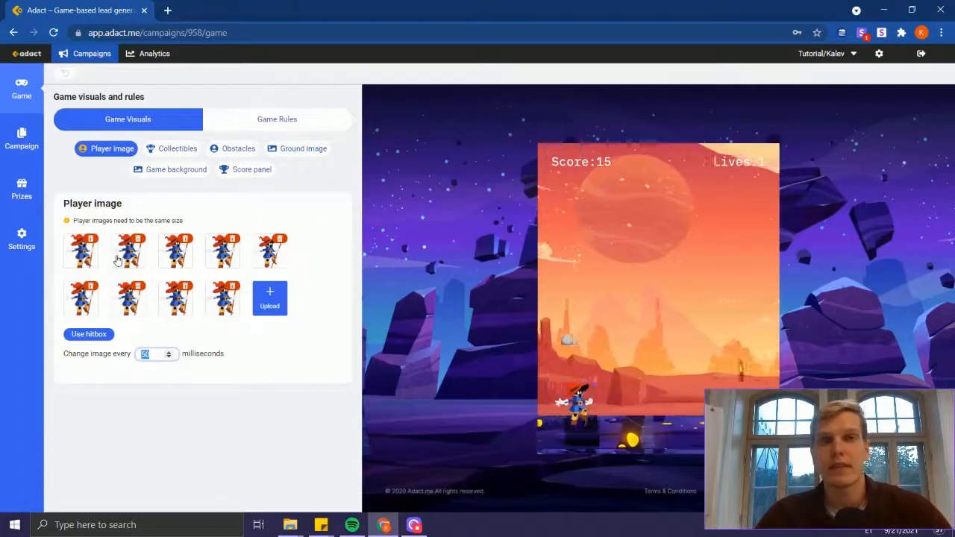
click(635, 394)
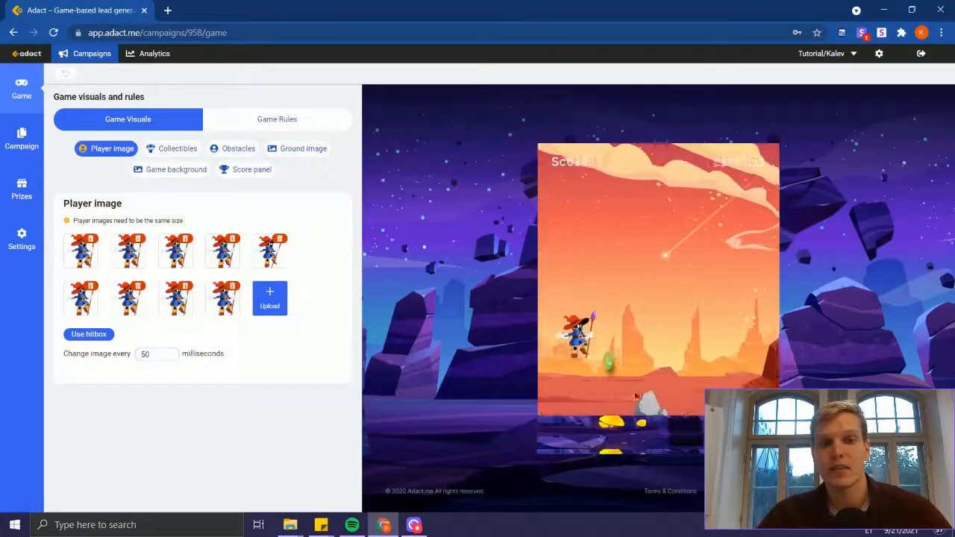
click(635, 396)
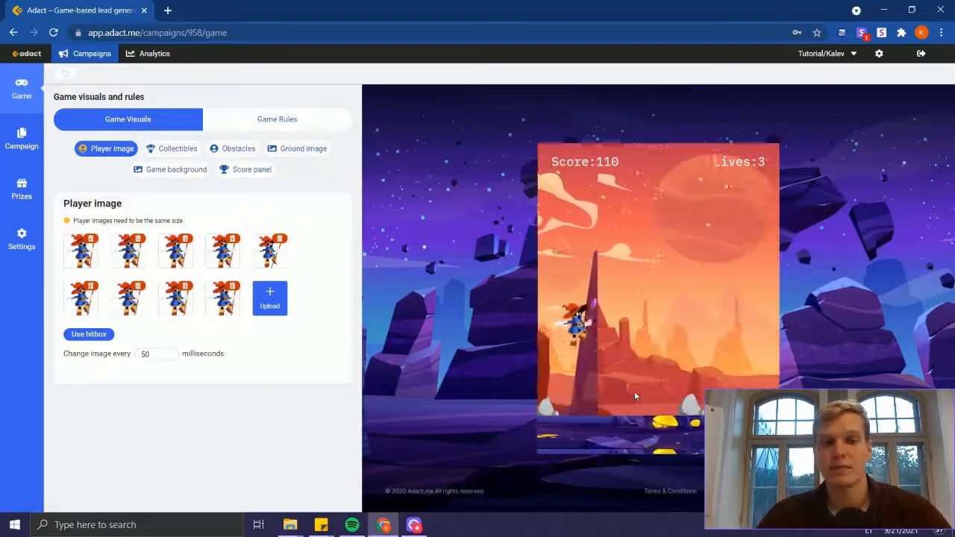
Step: Delete the default wizard player images until only the first one remains
click(139, 240)
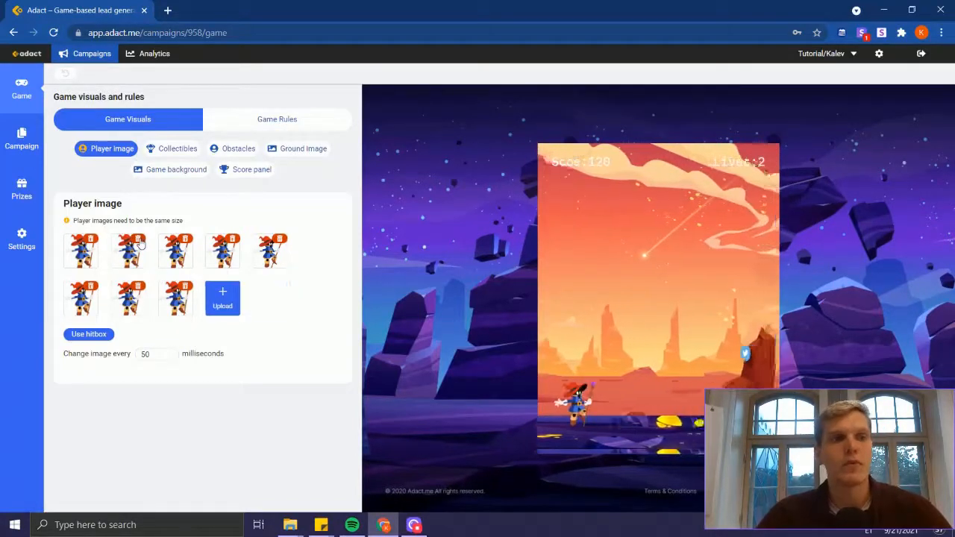
click(139, 240)
click(139, 240)
click(139, 240)
click(139, 241)
click(139, 240)
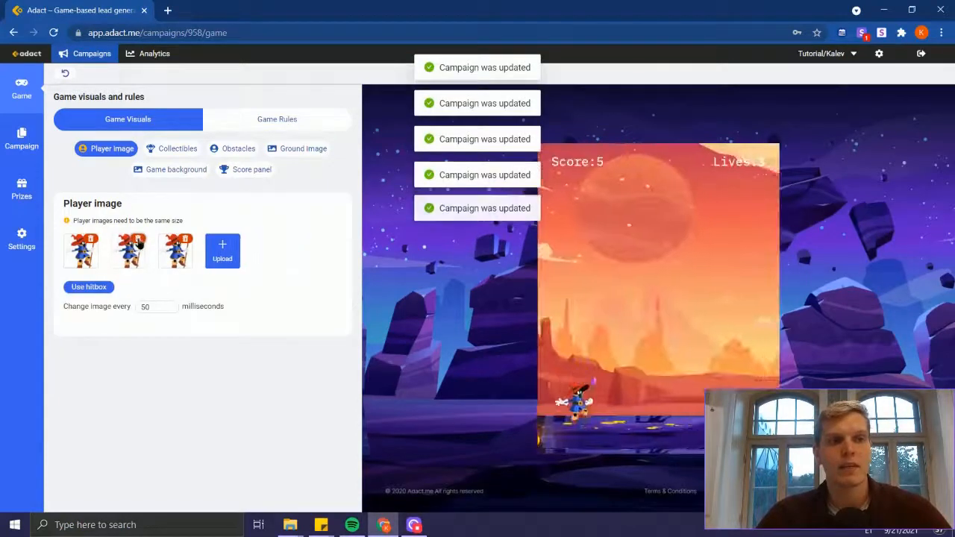
click(139, 241)
click(139, 241)
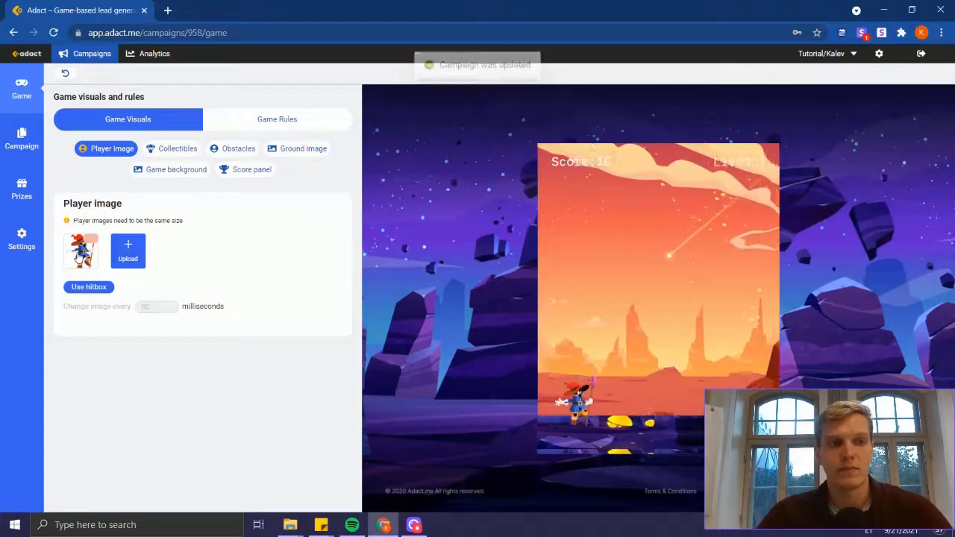
Step: Replace the remaining wizard player image with the Runner1 image from the Endless Runner folder
click(80, 256)
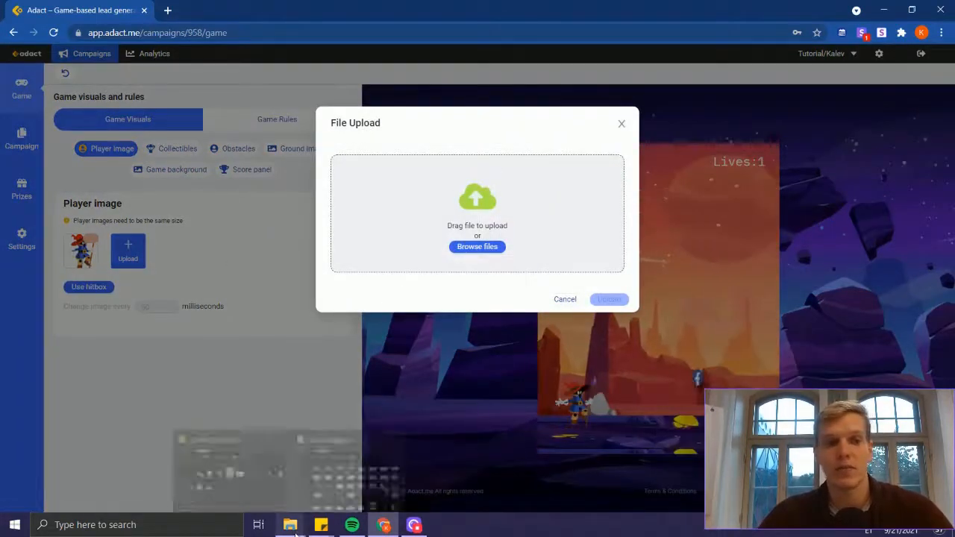
click(225, 494)
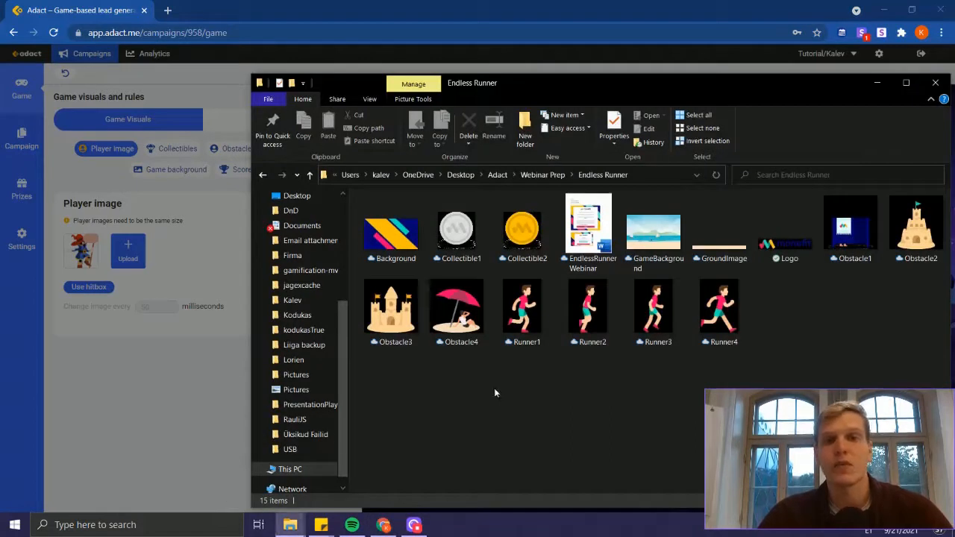
drag(804, 313, 518, 310)
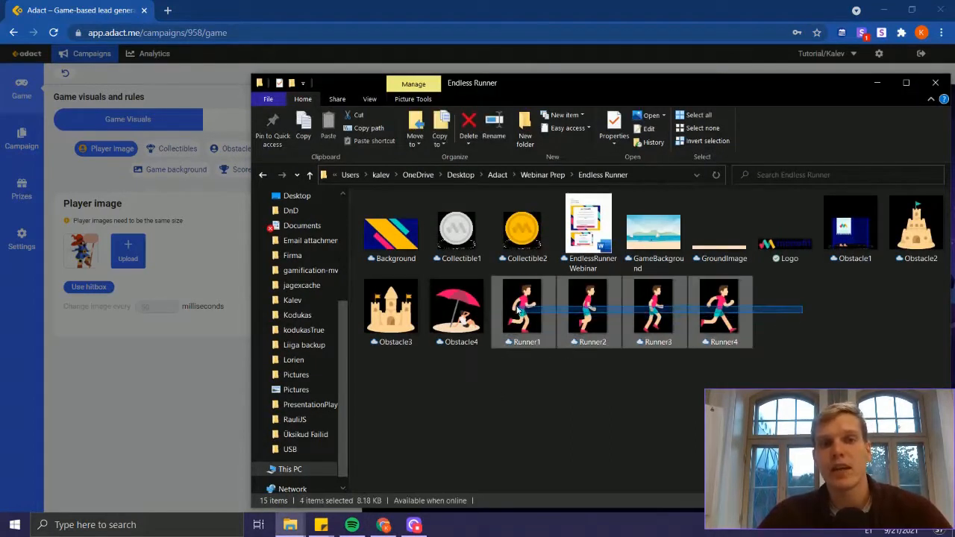
click(566, 403)
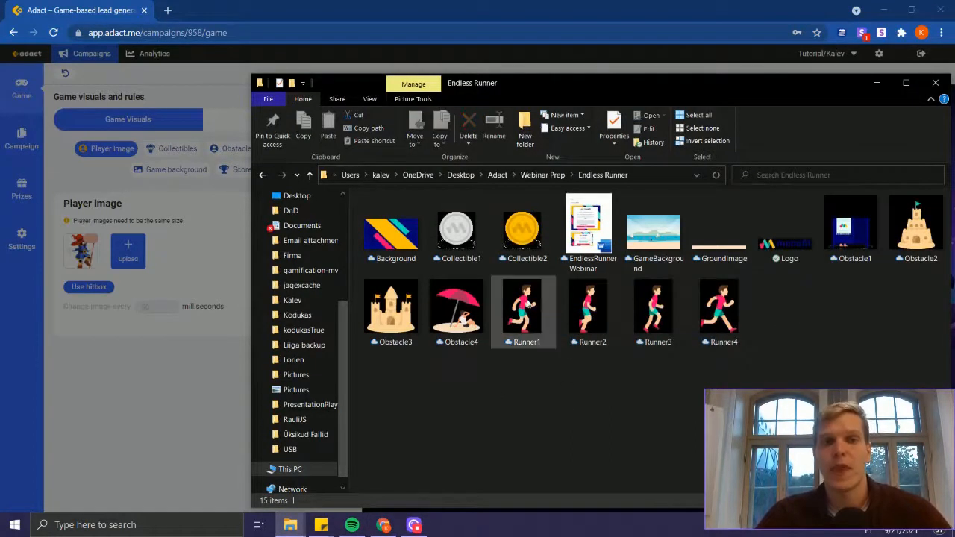
key(alt+Tab)
drag(545, 357, 455, 198)
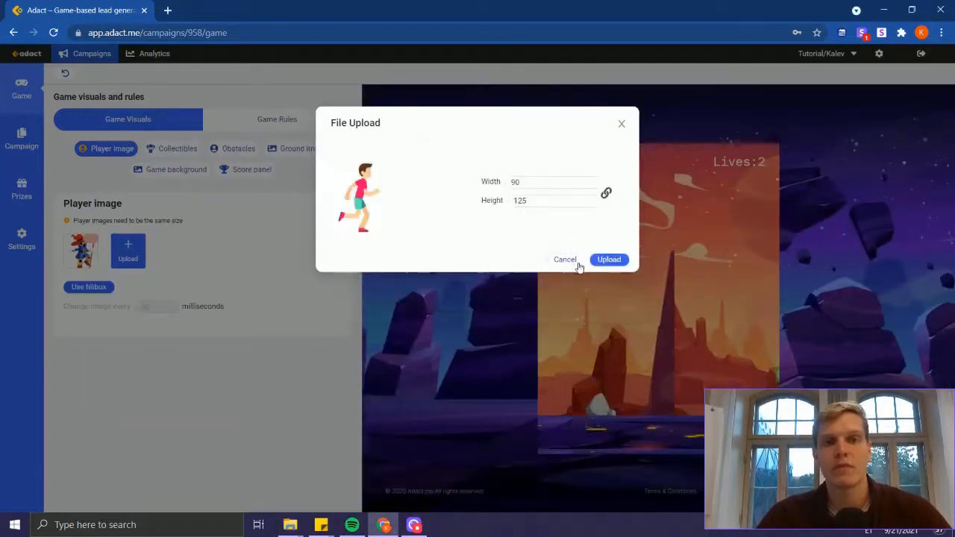
click(598, 261)
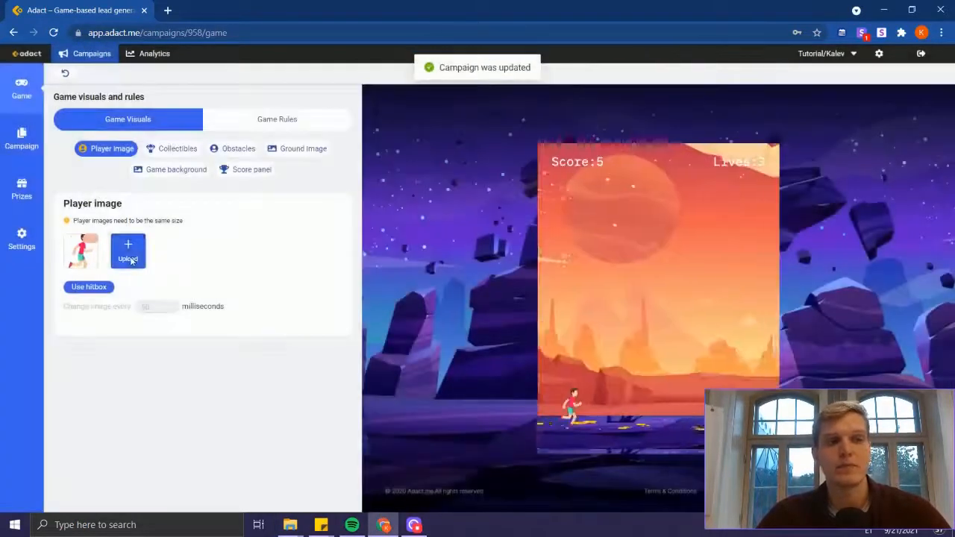
Step: Upload Runner2 from the Endless Runner folder as the second player image
key(alt+Tab)
drag(603, 334, 603, 409)
key(alt+Tab)
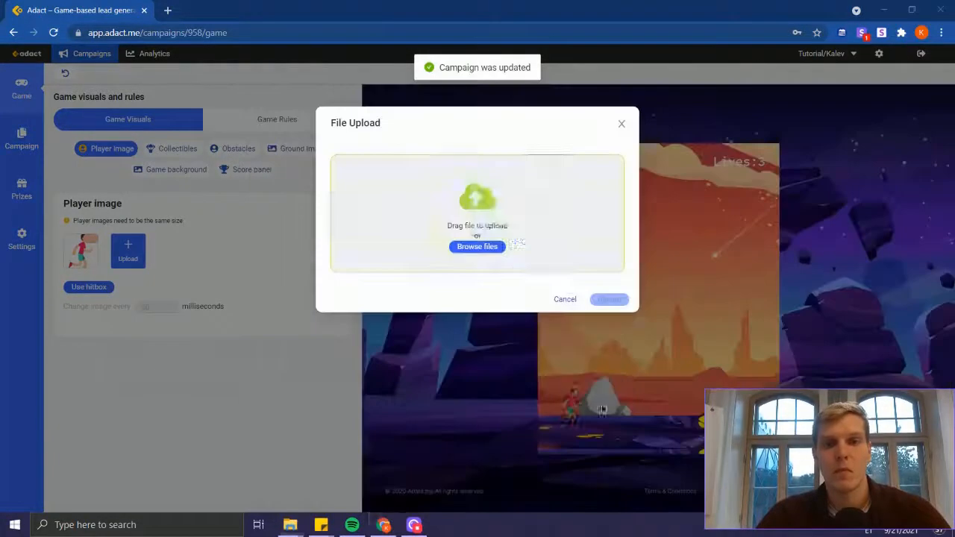
drag(502, 230, 504, 232)
click(609, 259)
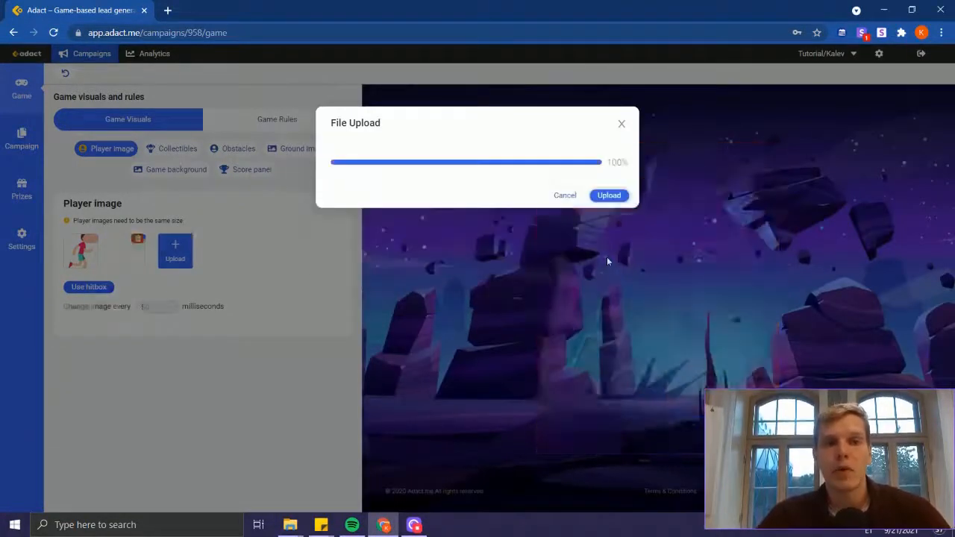
Step: Upload Runner3 from the Endless Runner folder as the third player image
click(175, 251)
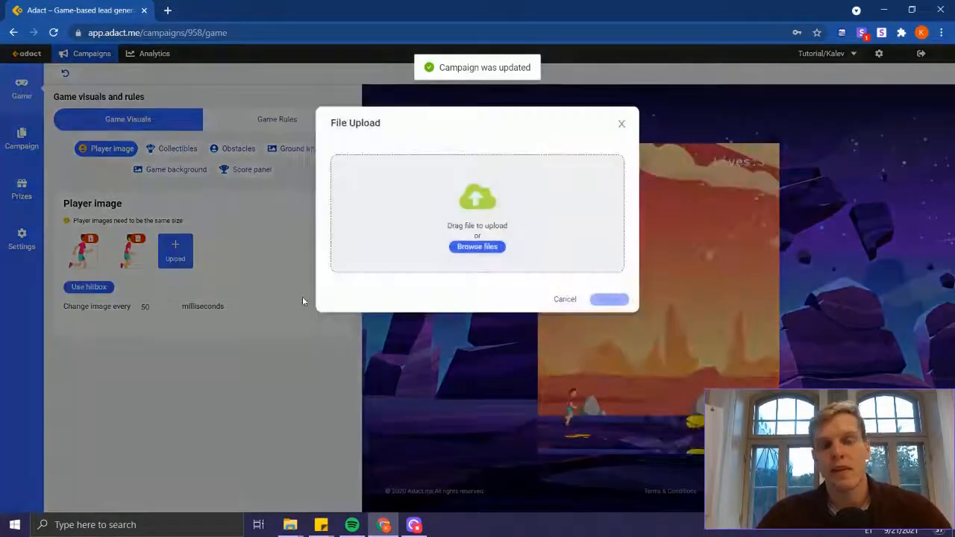
key(alt+Tab)
key(alt+Tab)
drag(640, 401, 505, 235)
key(alt+Tab)
key(alt+Tab)
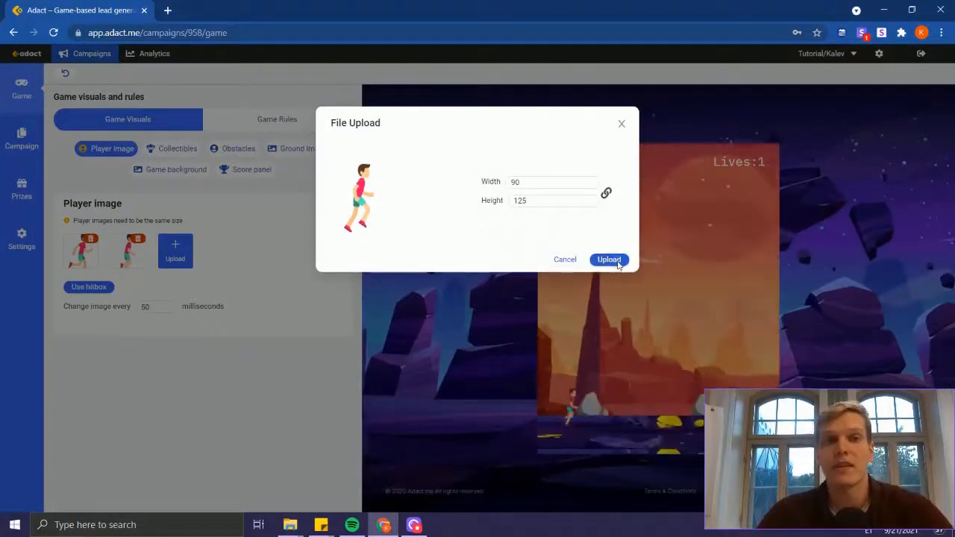
click(616, 259)
Step: Upload Runner4 from the Endless Runner folder as the fourth player image
click(222, 251)
key(alt+Tab)
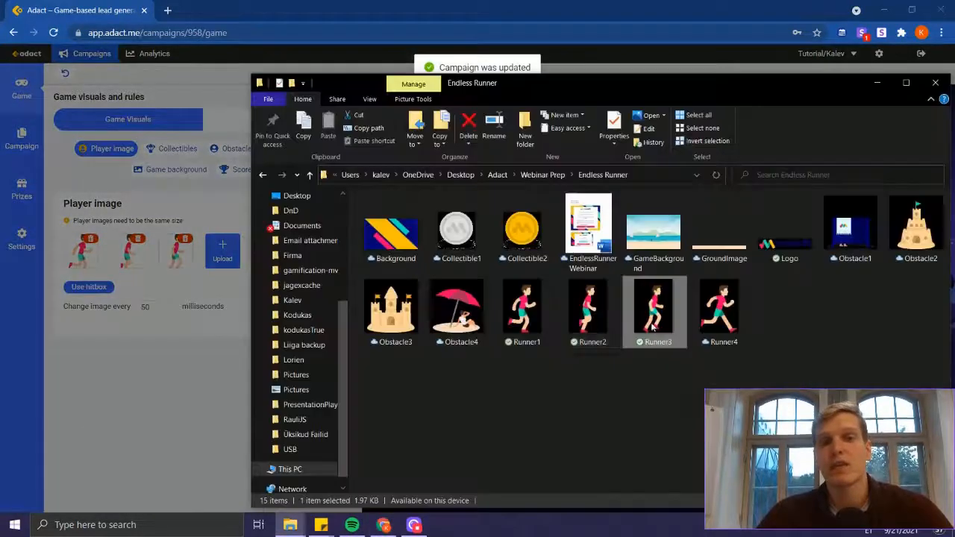
key(alt+Tab)
drag(713, 310, 469, 197)
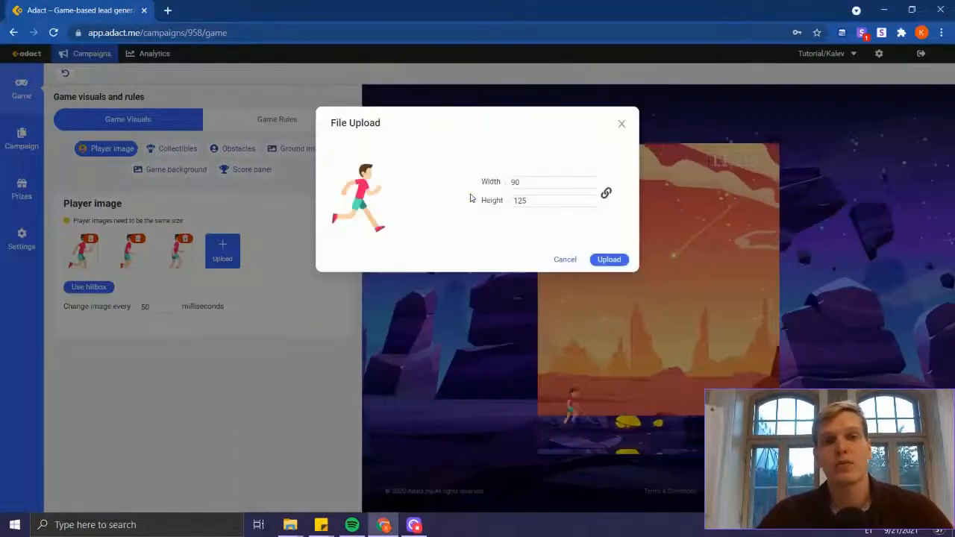
click(609, 260)
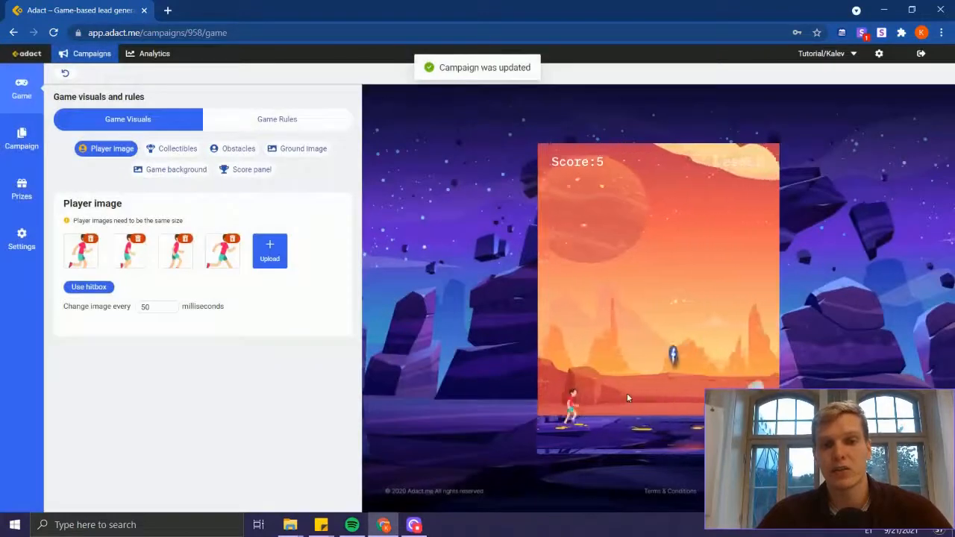
Step: Play-test the new runner animation in the game preview by jumping over obstacles
click(627, 397)
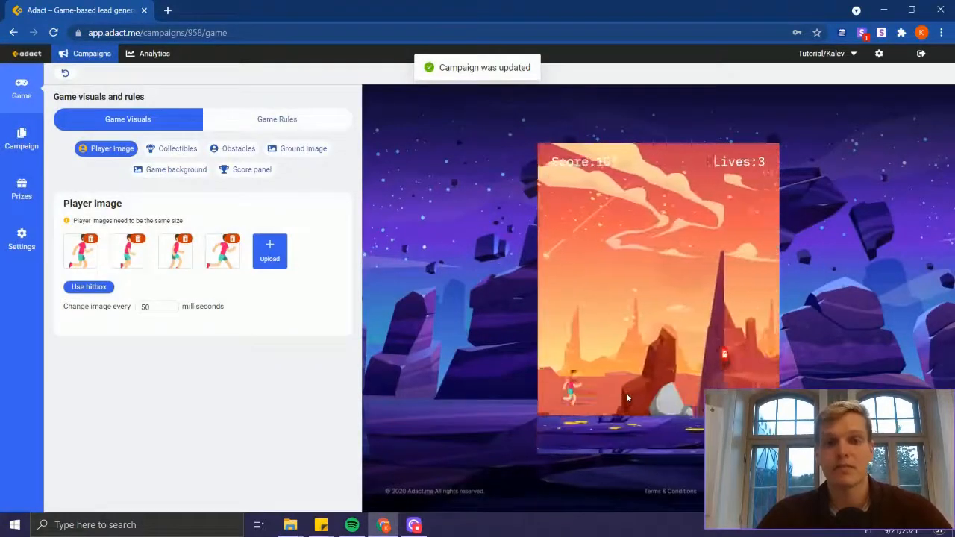
click(627, 397)
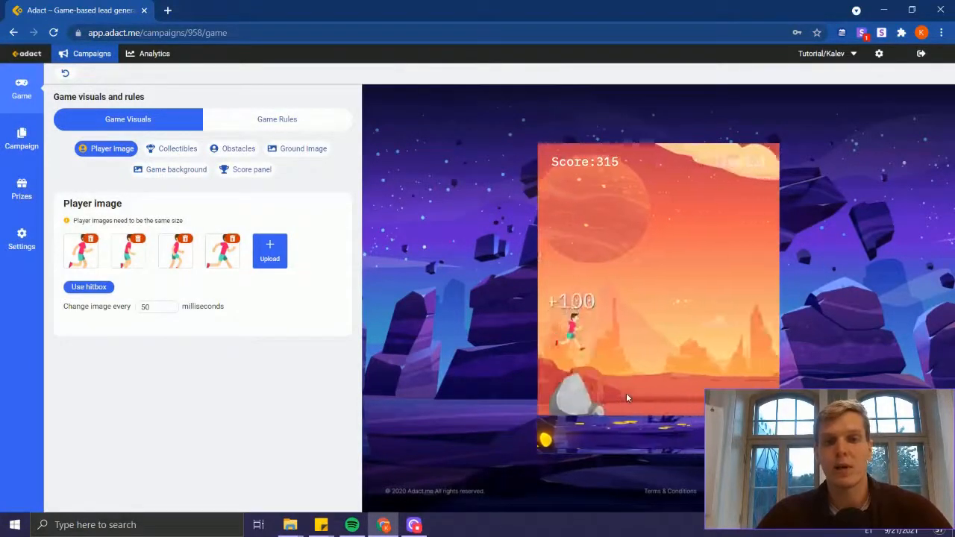
click(627, 398)
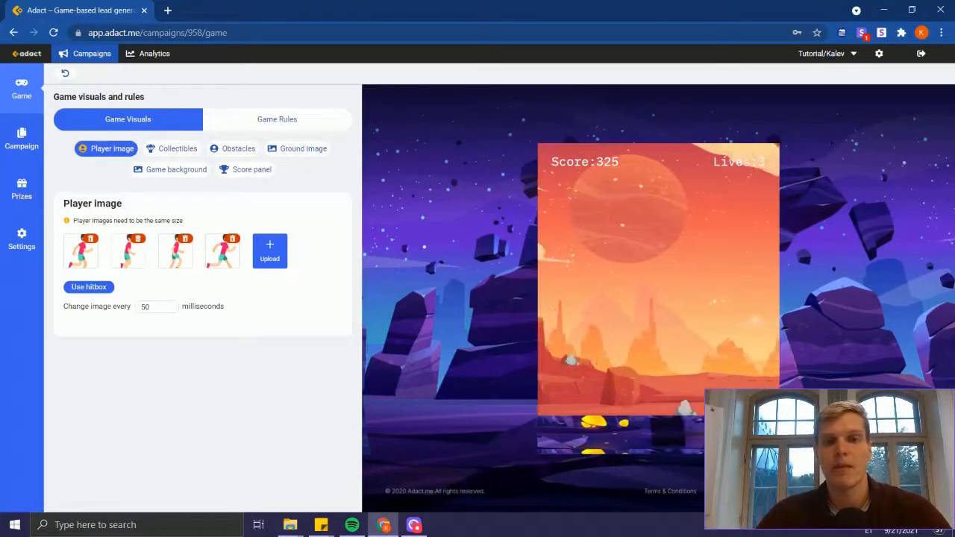
Step: Set the player image to change every 100 milliseconds and try jumping with it in the game preview
drag(158, 308, 99, 307)
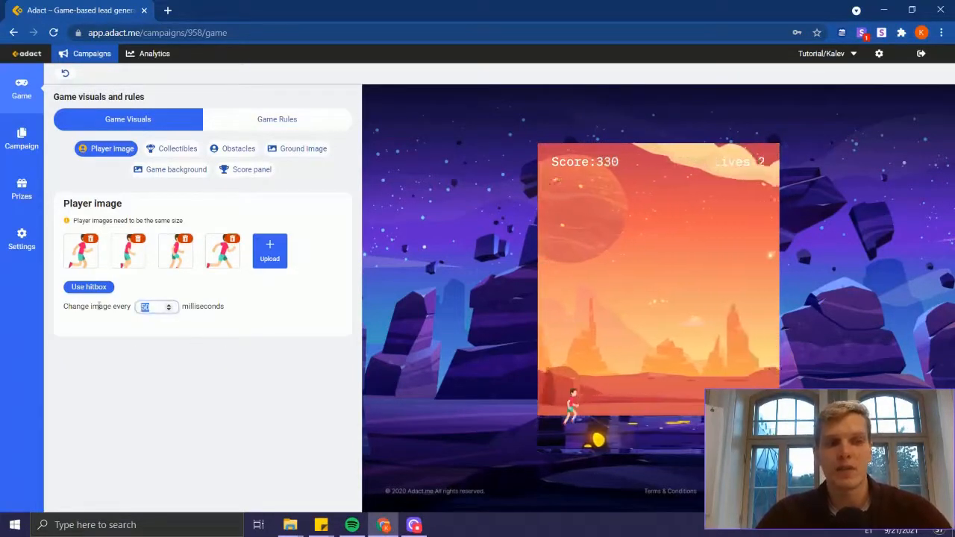
text(100)
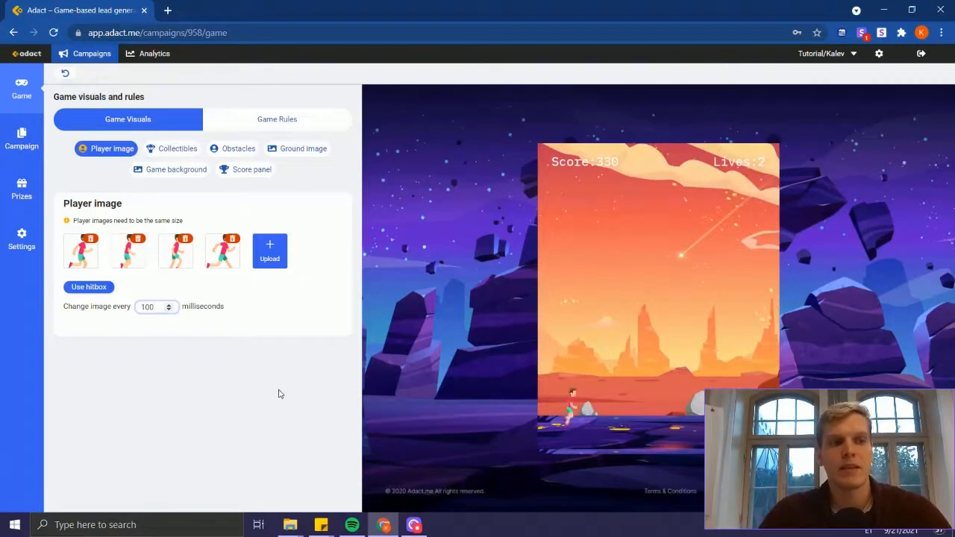
click(280, 394)
click(645, 364)
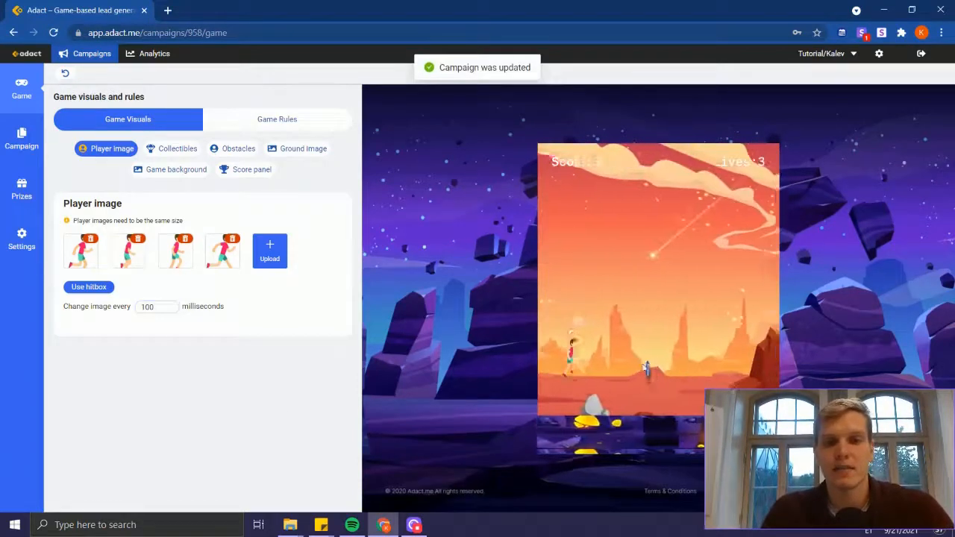
click(644, 367)
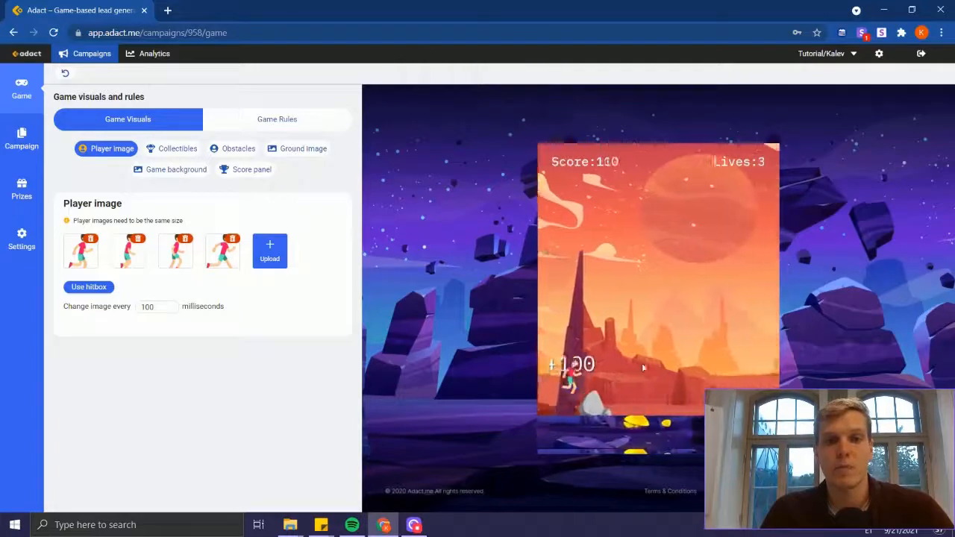
Step: Set the bottom, left and right extents of the player hitbox to 100 and apply the resize
click(99, 290)
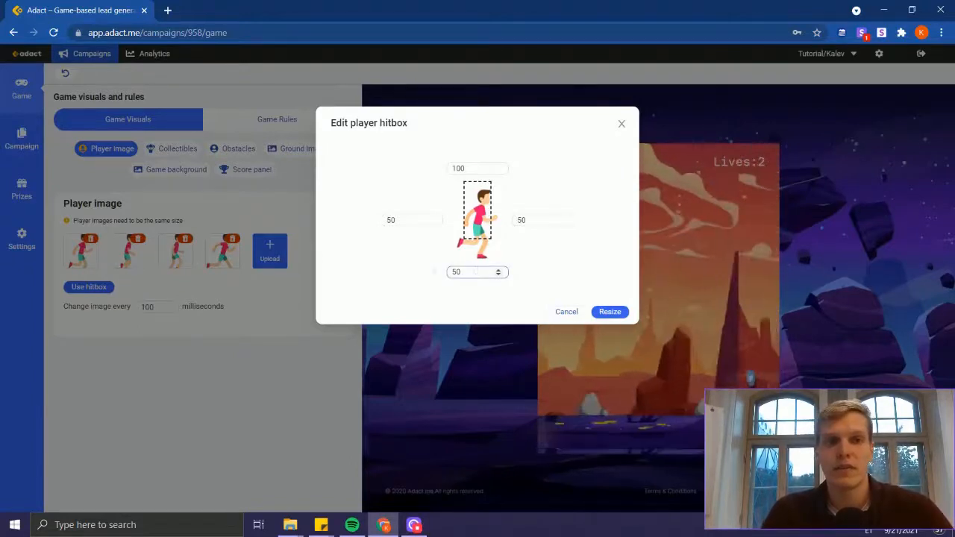
text(100)
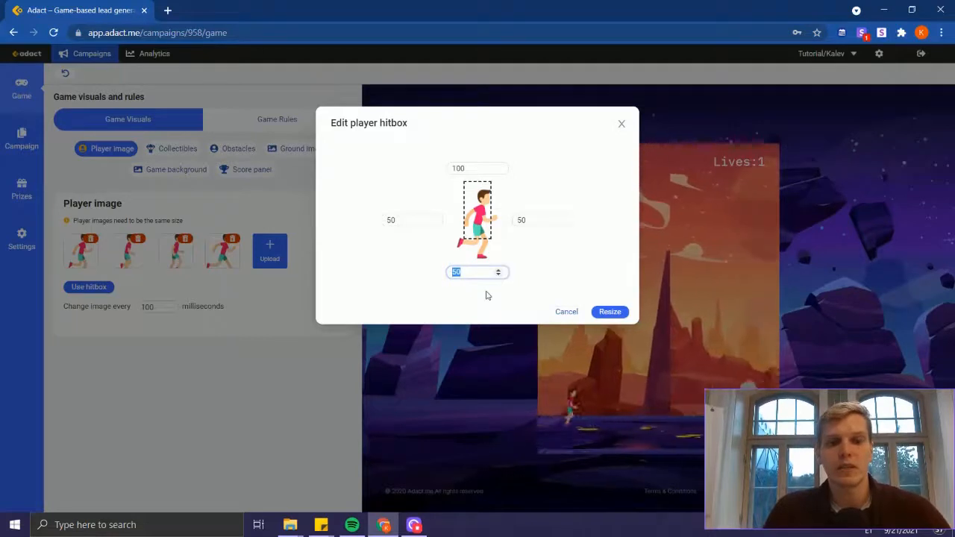
key(Tab)
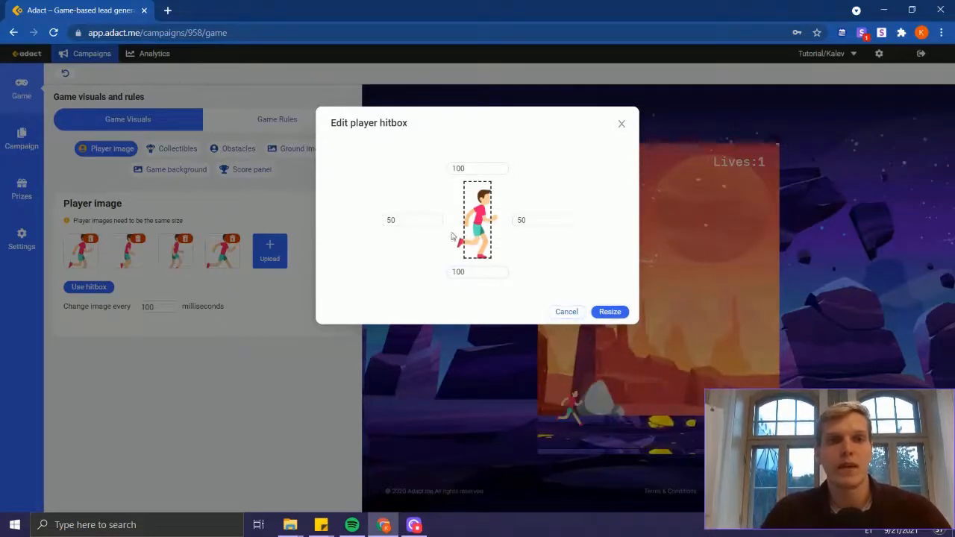
double_click(406, 221)
text(100)
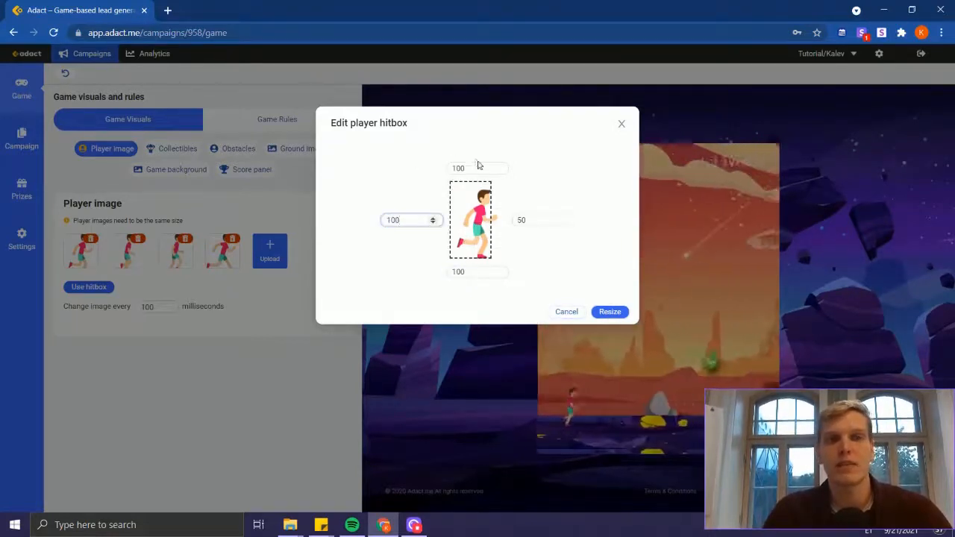
click(478, 165)
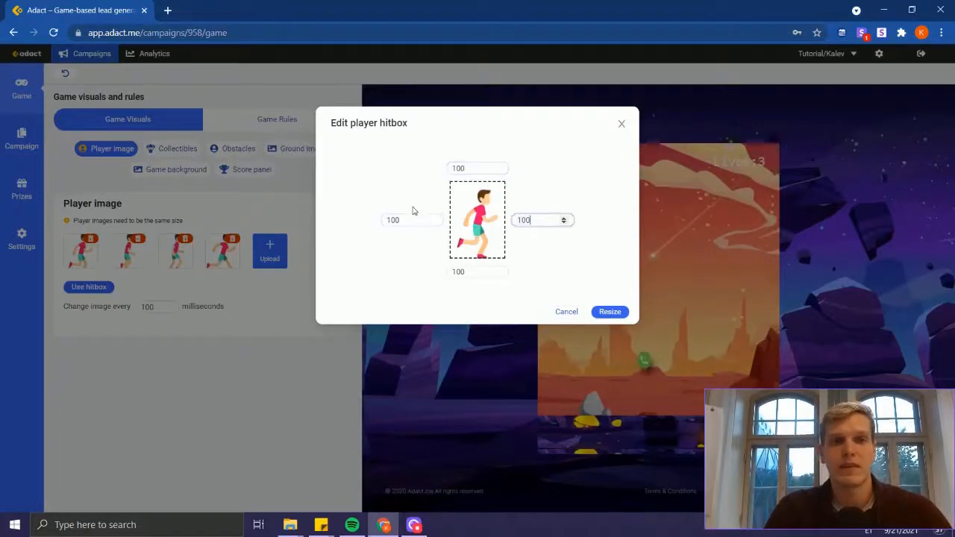
click(609, 311)
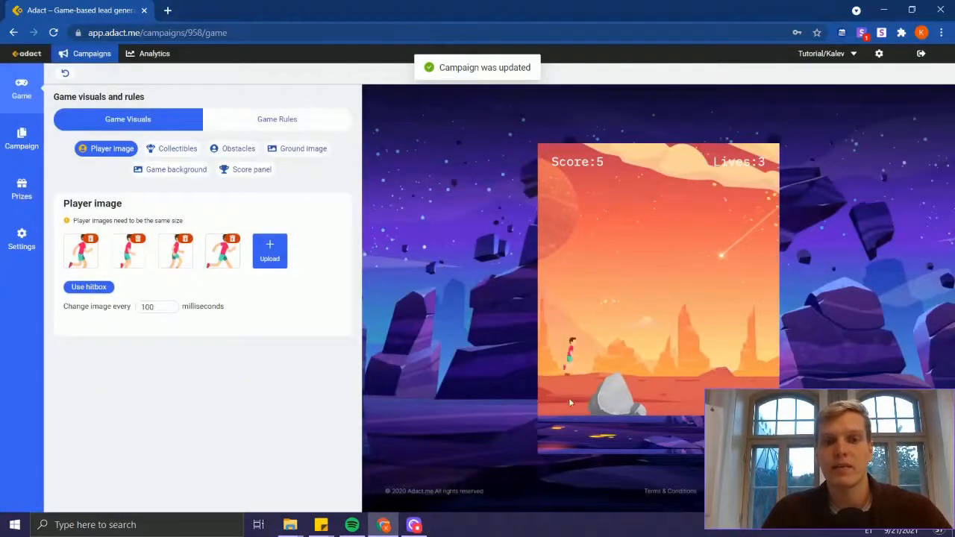
Step: Play-test the resized player hitbox in the game preview by jumping over obstacles
click(617, 382)
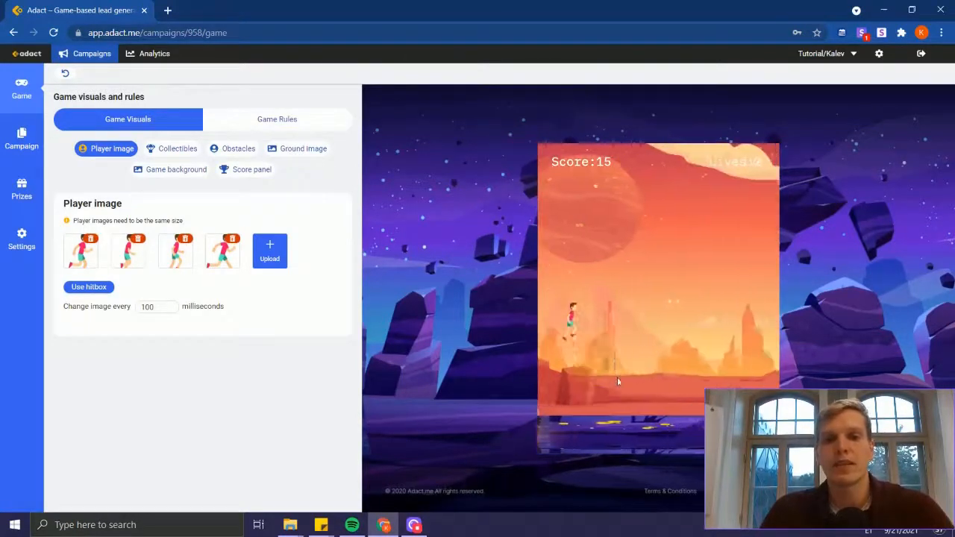
click(617, 382)
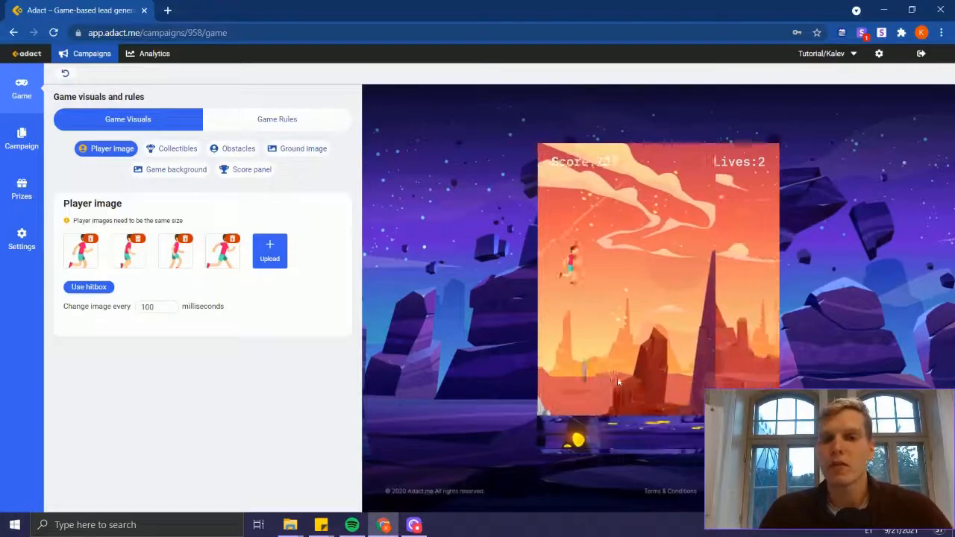
click(617, 381)
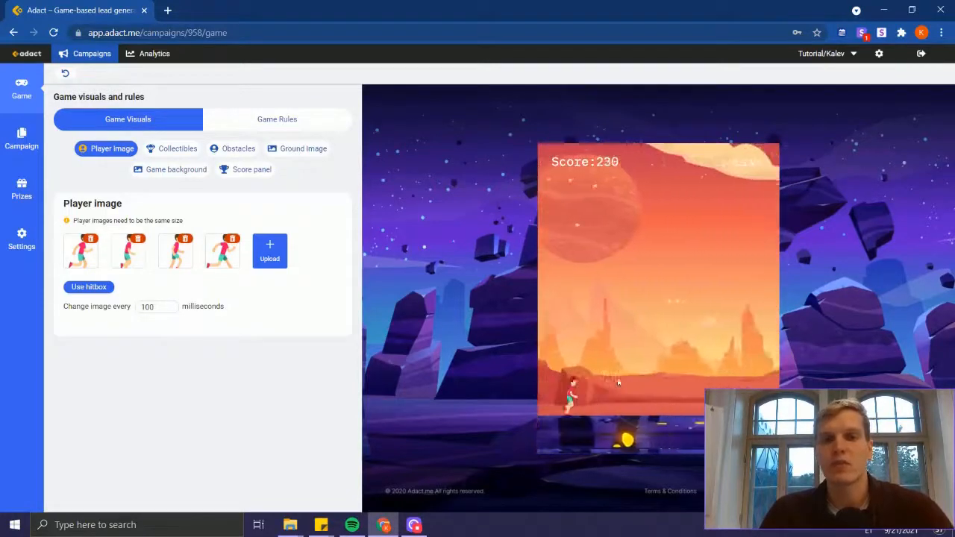
click(617, 381)
click(618, 381)
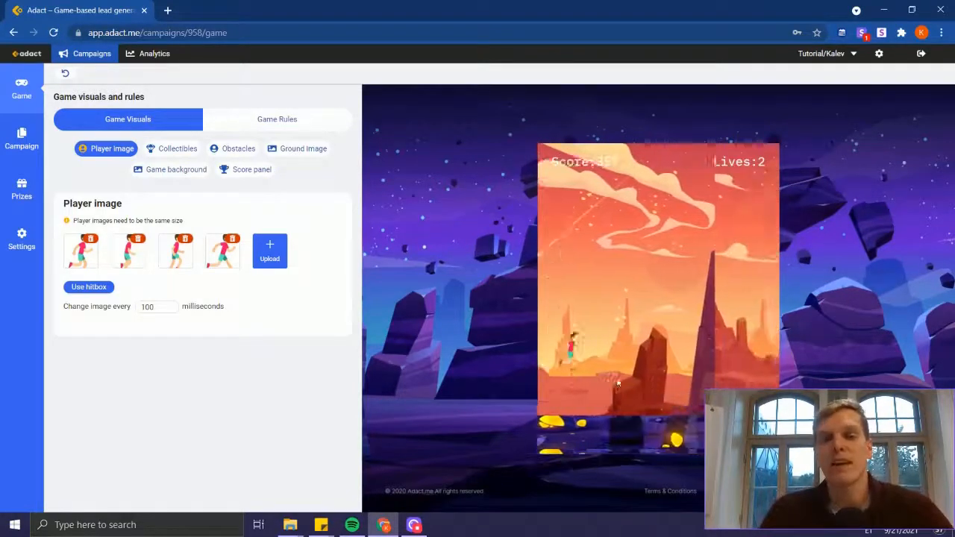
click(617, 381)
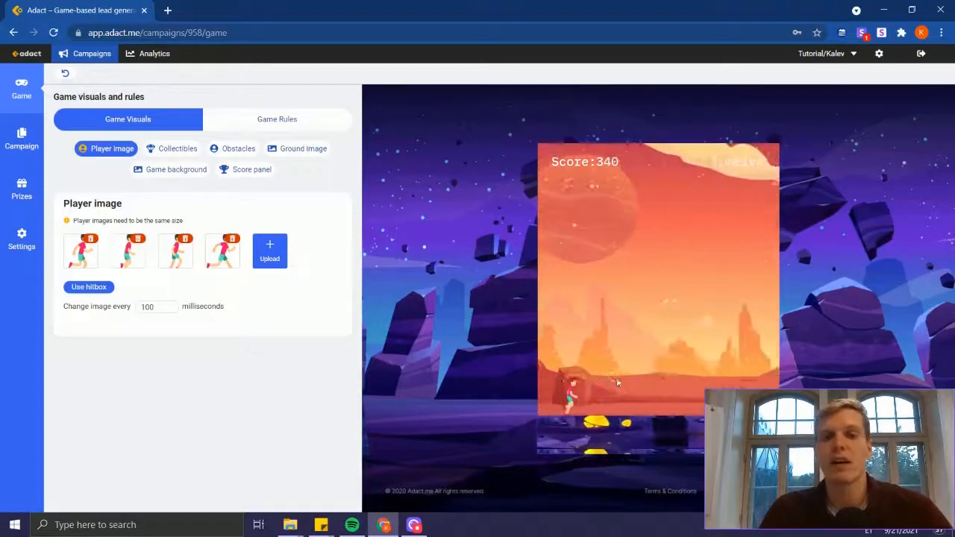
click(617, 382)
click(617, 382)
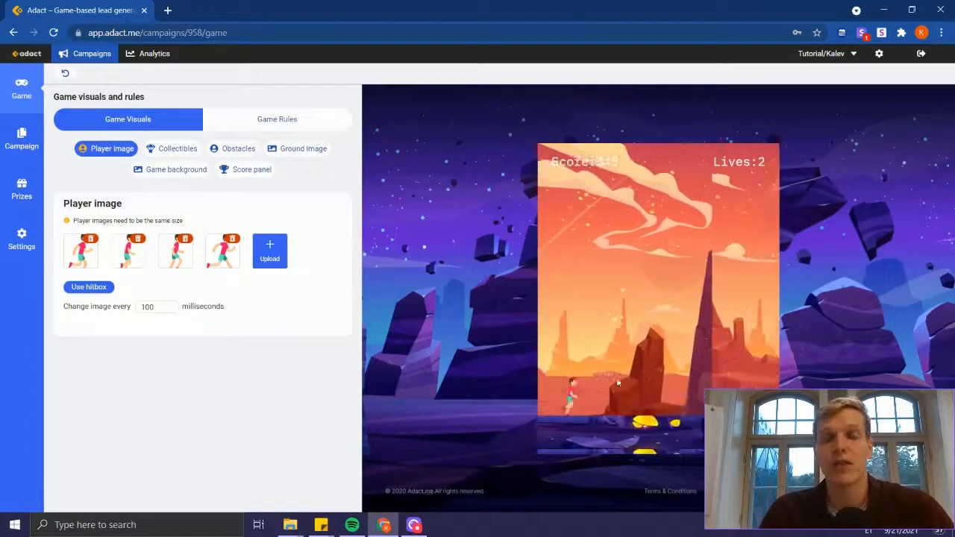
click(618, 382)
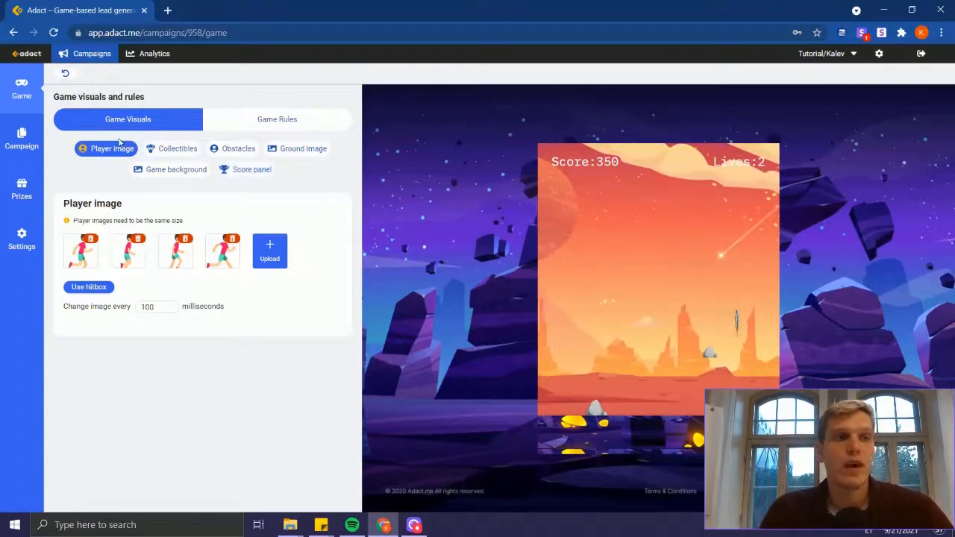
Step: Remove the green phone, Twitter and red mail icons from the game's collectibles
click(165, 154)
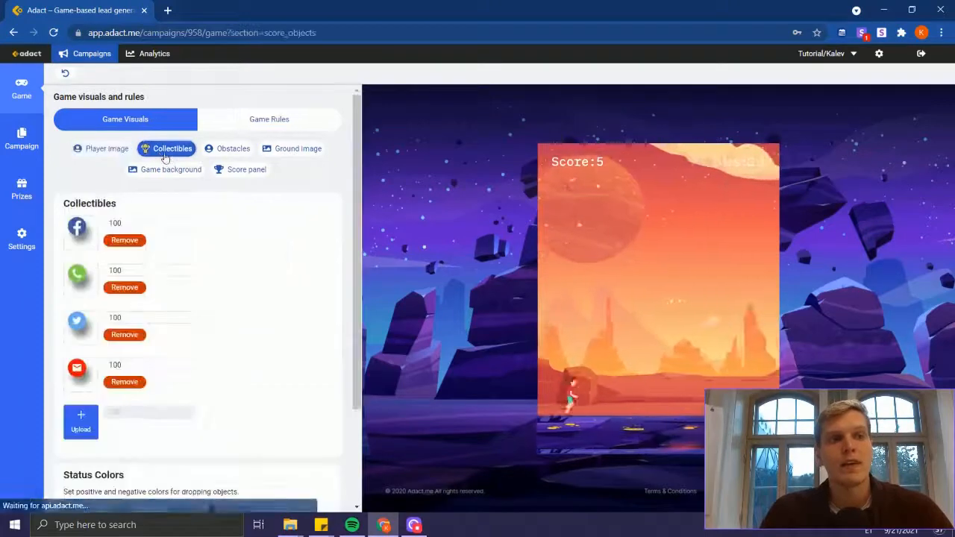
scroll(240, 317, down, 1)
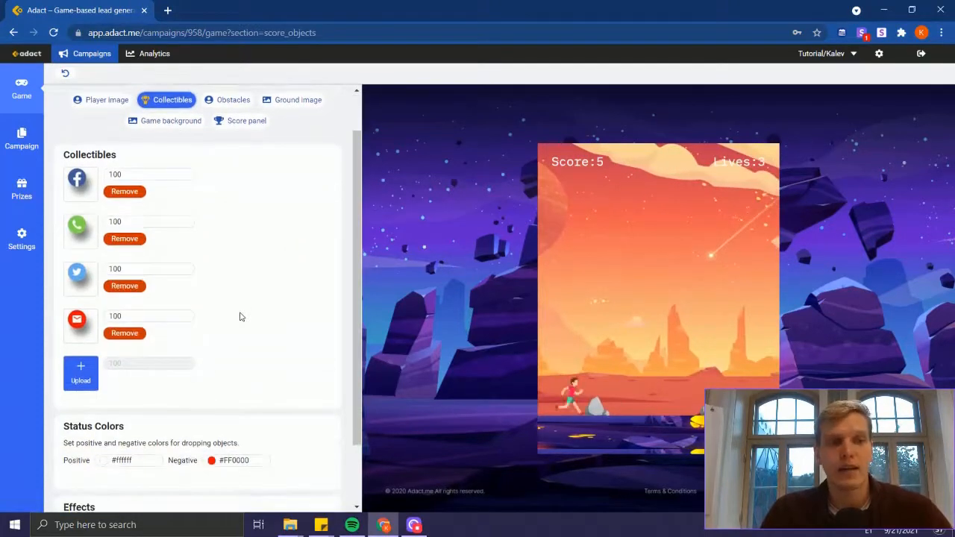
scroll(240, 317, up, 1)
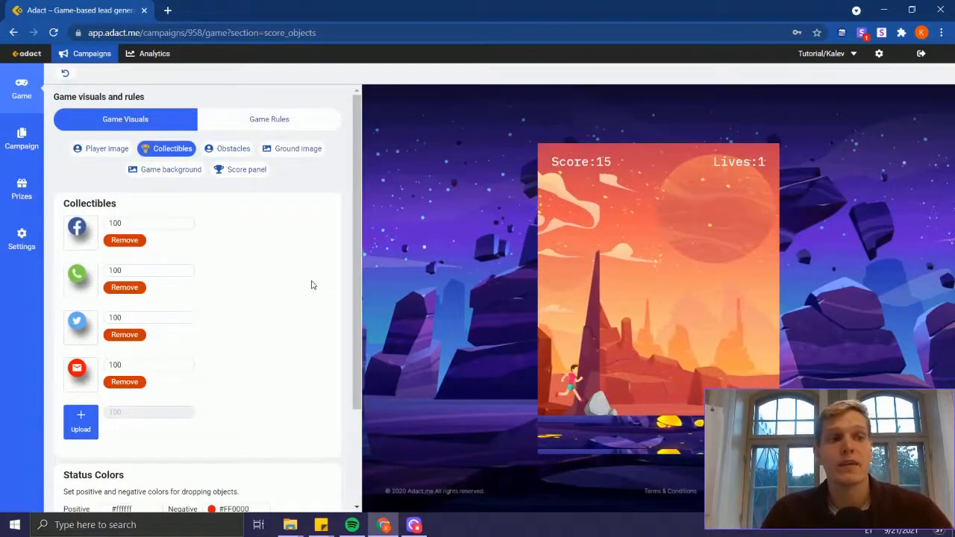
click(127, 288)
click(128, 290)
click(129, 289)
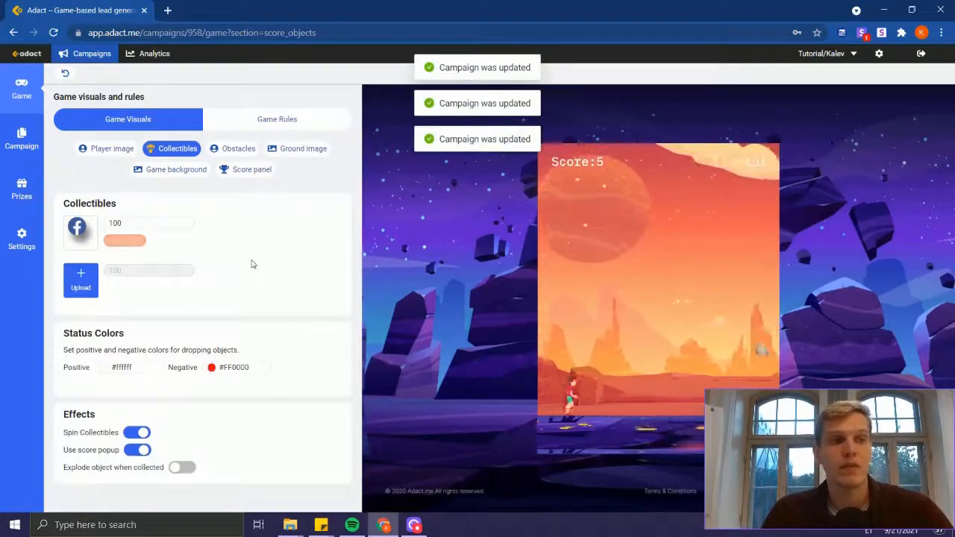
Step: Replace the Facebook collectible with the Collectible1 image from the Endless Runner folder
key(alt+Tab)
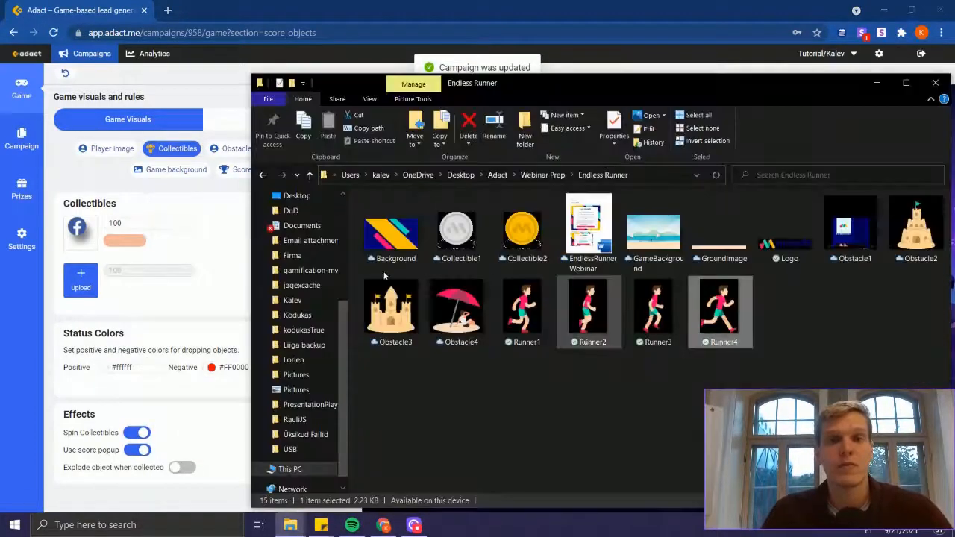
click(81, 280)
key(alt+Tab)
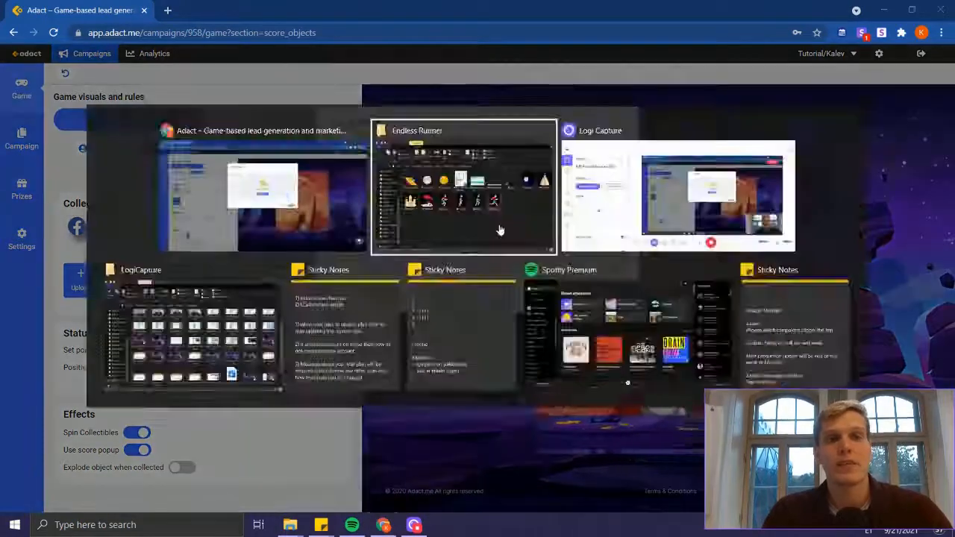
drag(510, 347, 441, 265)
key(alt+Tab)
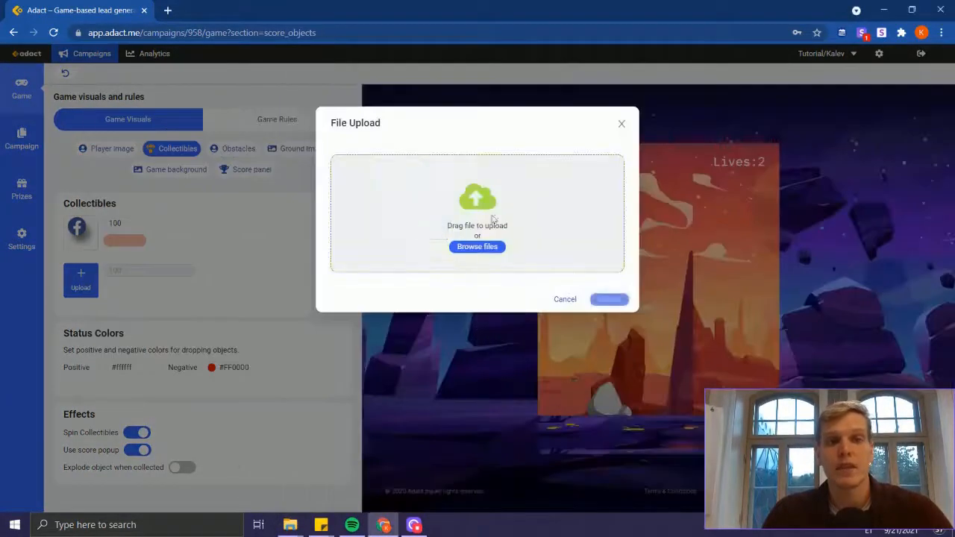
drag(493, 220, 488, 217)
click(608, 227)
Step: Upload Collectible2 from the Endless Runner folder as the second collectible
click(82, 282)
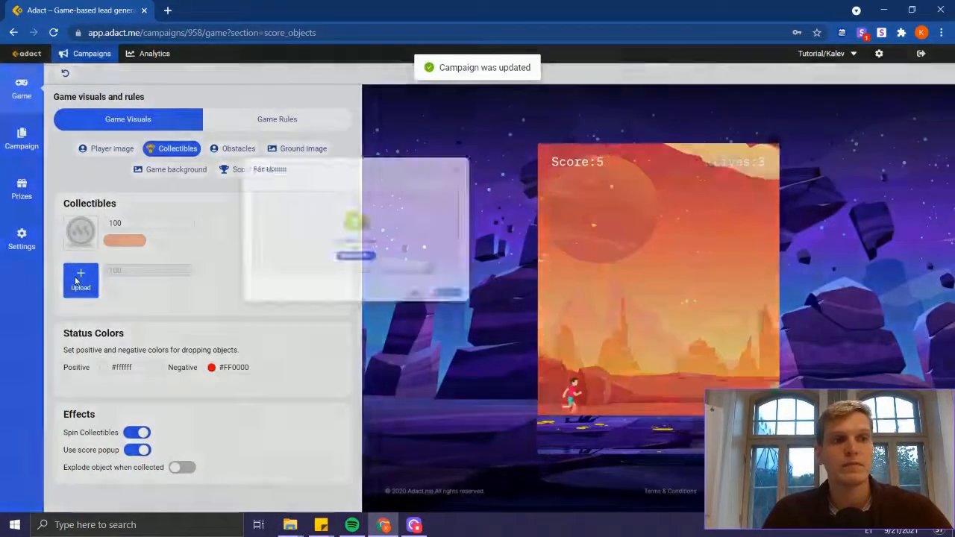
key(alt+Tab)
key(alt+Tab)
drag(521, 221, 598, 251)
click(606, 231)
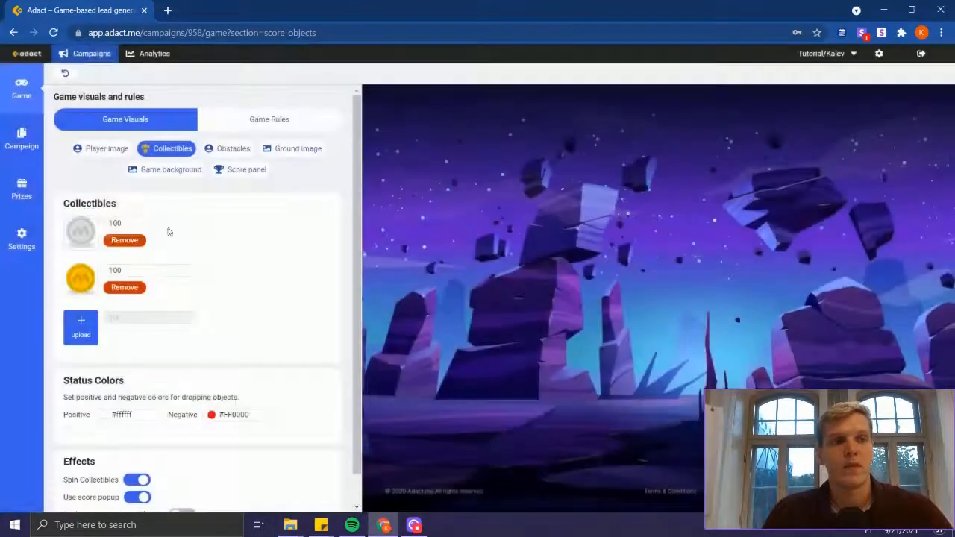
Step: Set the silver coin's score value to 50 and try collecting coins in the game preview
drag(129, 223, 50, 218)
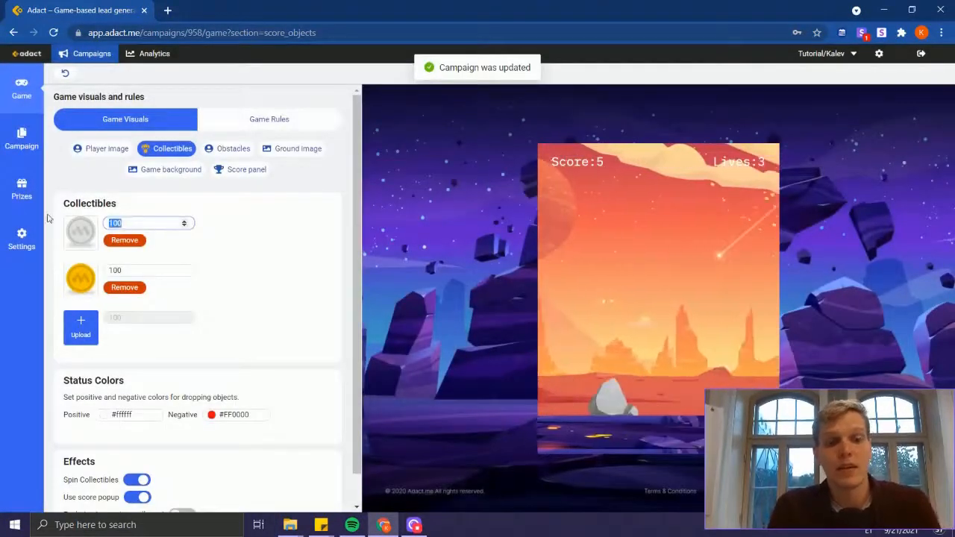
text(50)
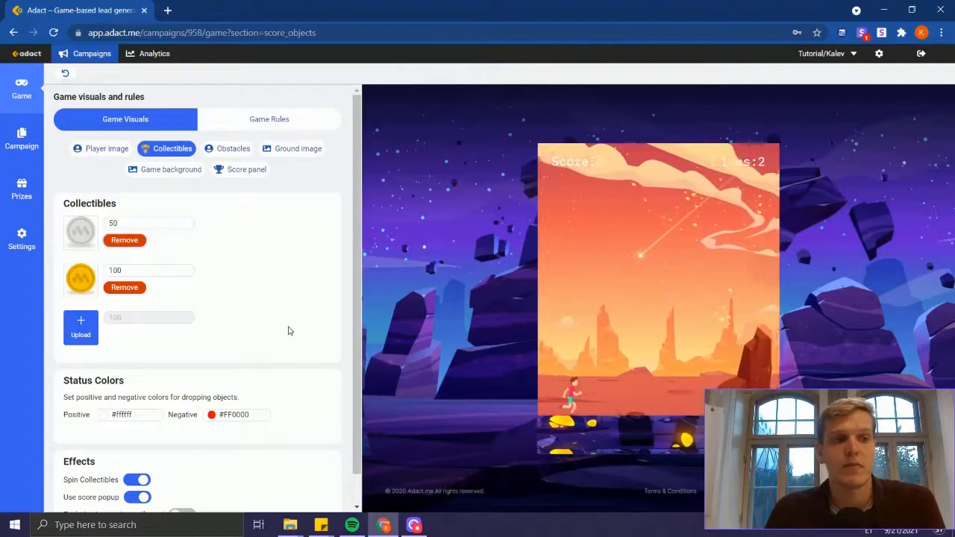
scroll(290, 331, down, 1)
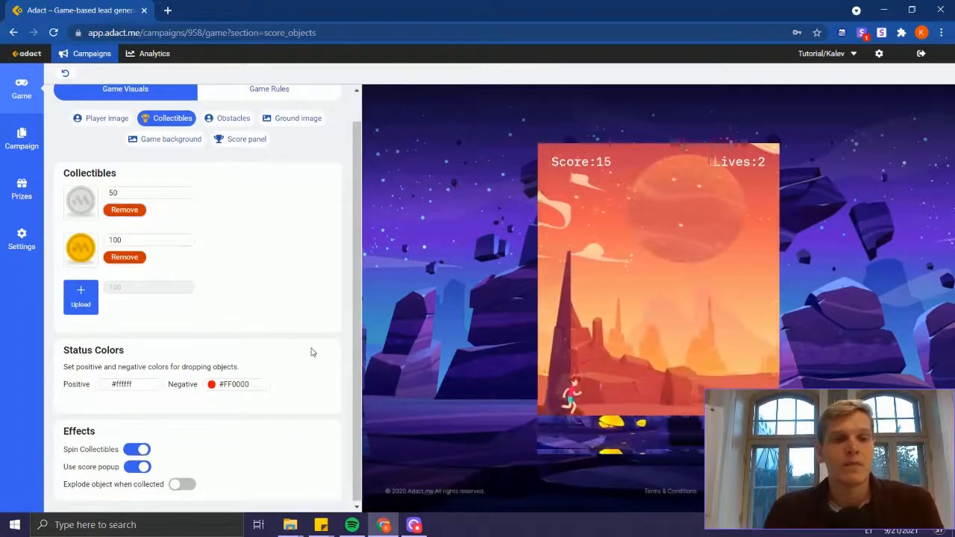
click(646, 373)
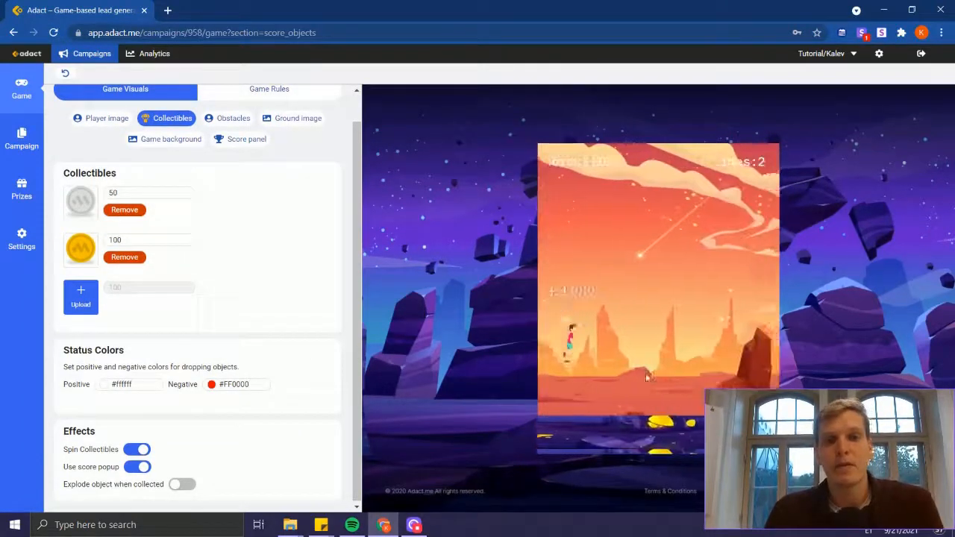
click(647, 375)
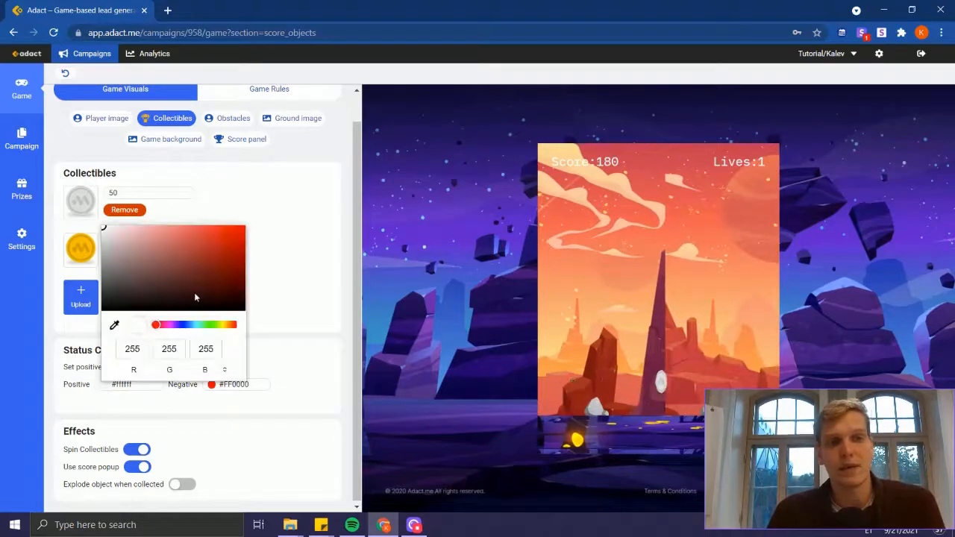
Step: Change the positive status color for collectibles to green #00ff62
click(204, 325)
drag(233, 244, 280, 188)
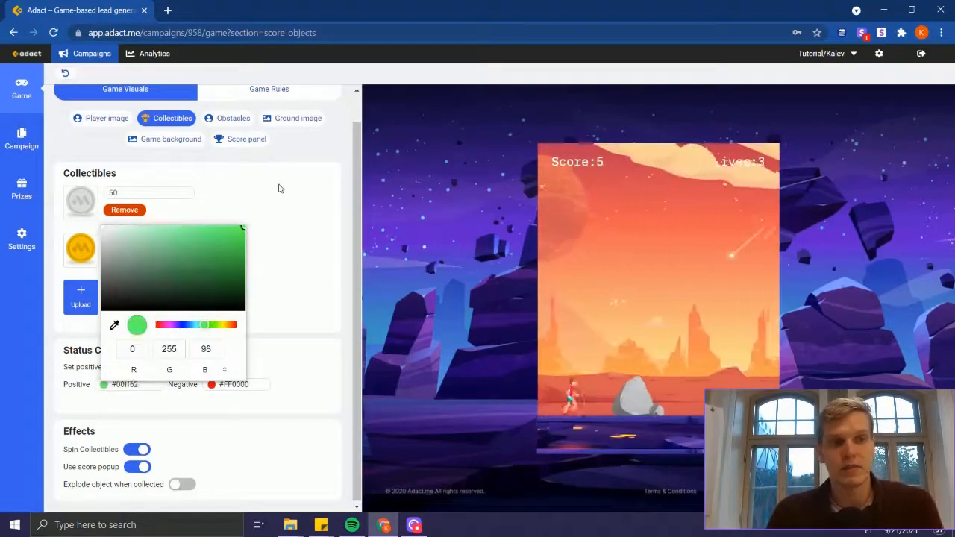
click(313, 261)
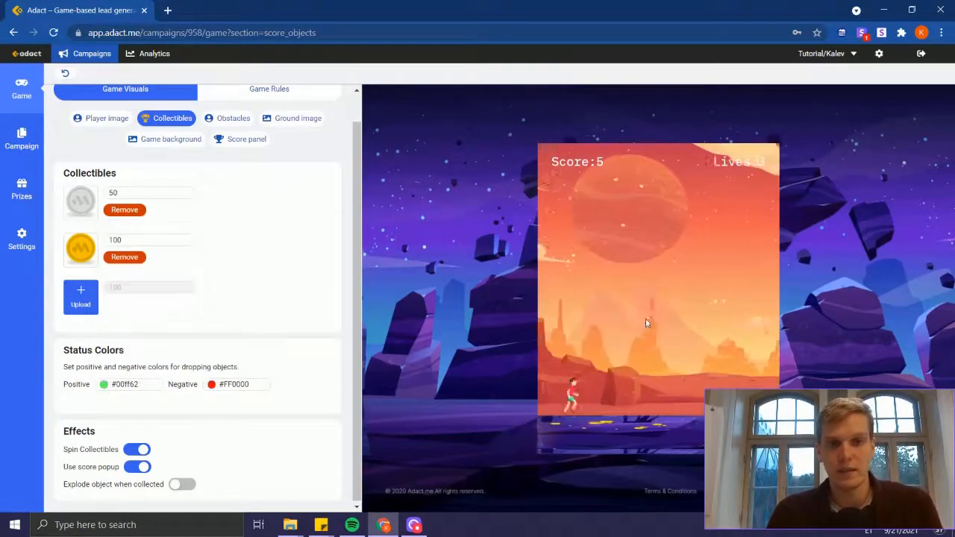
Step: Play-test the green score popup in the game preview by jumping to collect coins
click(668, 388)
click(668, 388)
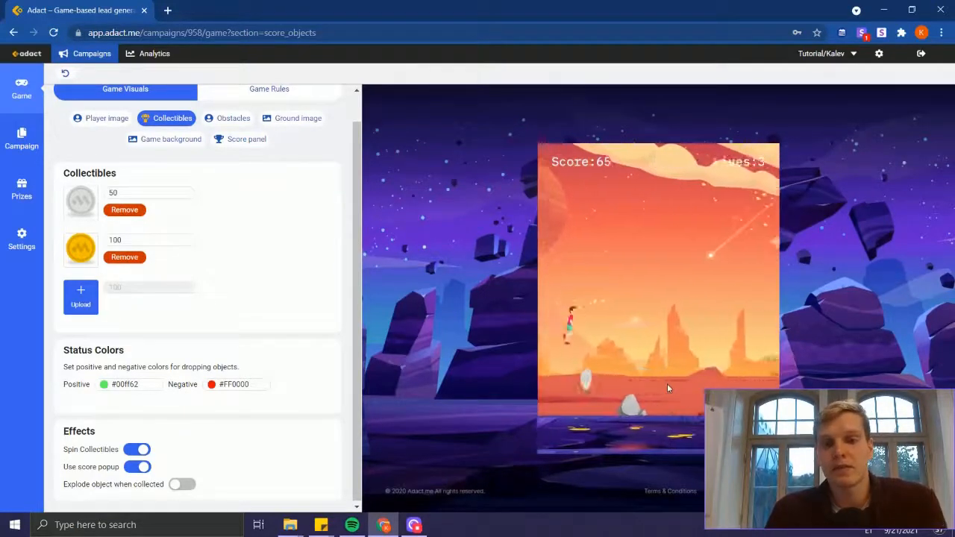
click(668, 388)
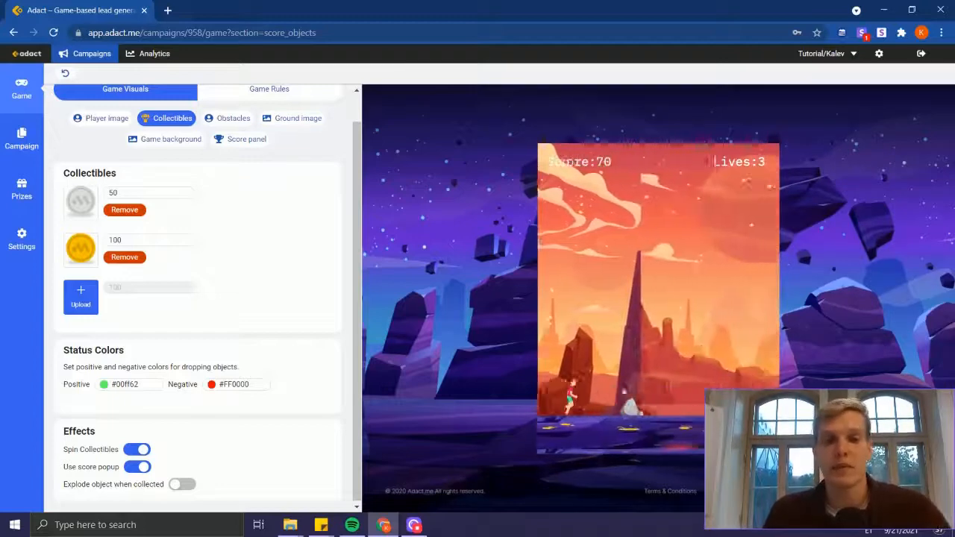
click(624, 392)
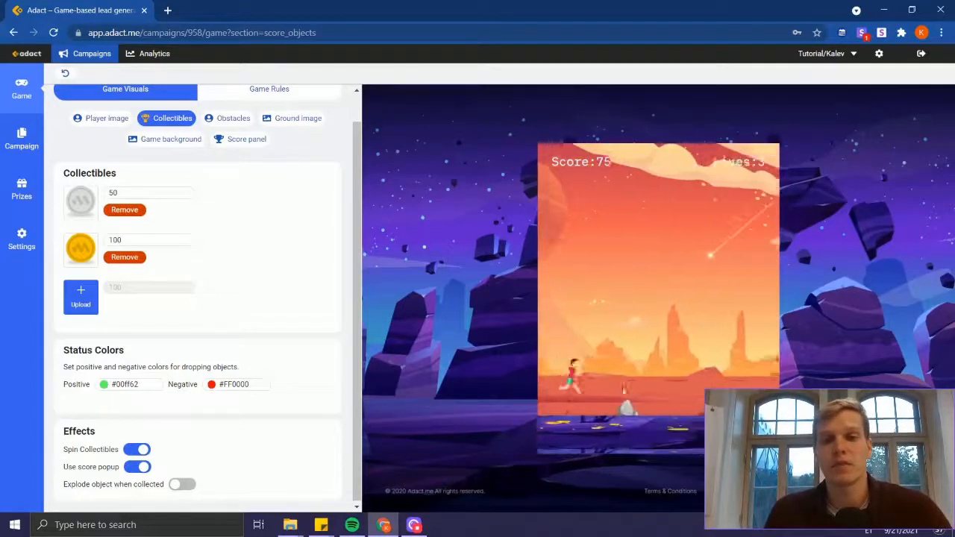
click(623, 392)
click(623, 392)
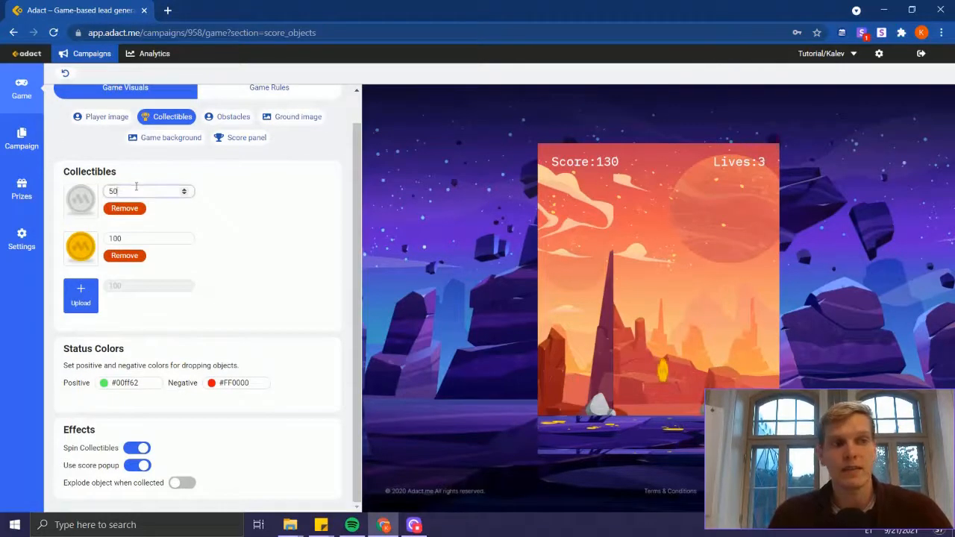
Step: Set the silver coin's score value to -50 so that collecting it deducts points
key(Left)
key(Left)
text(-)
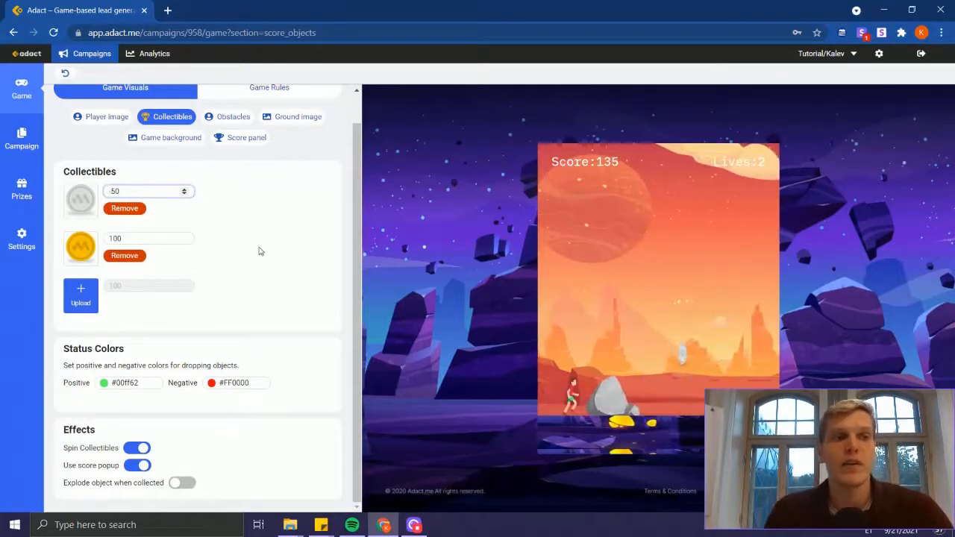
click(258, 251)
Step: Play-test the negative score popup in the game preview by making the runner jump for silver coins
click(687, 323)
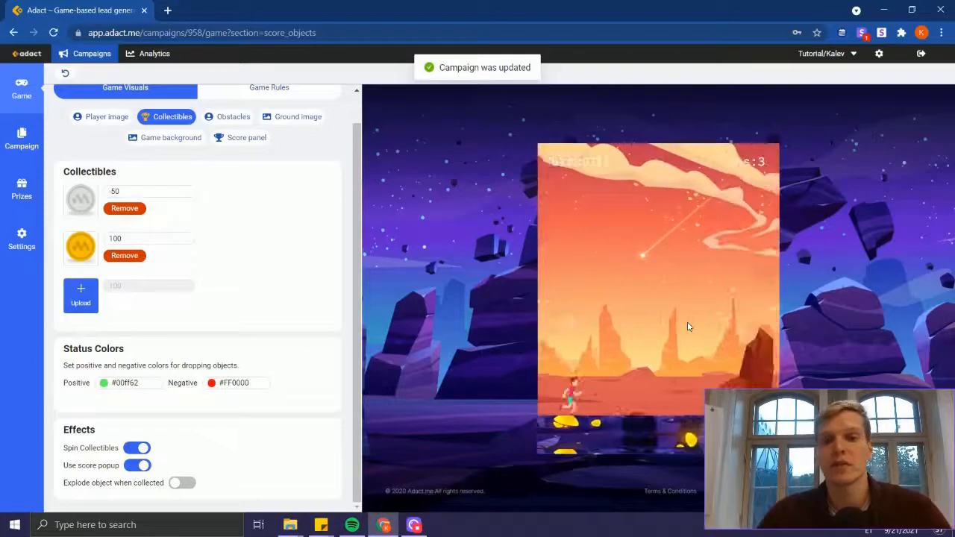
click(687, 323)
click(688, 323)
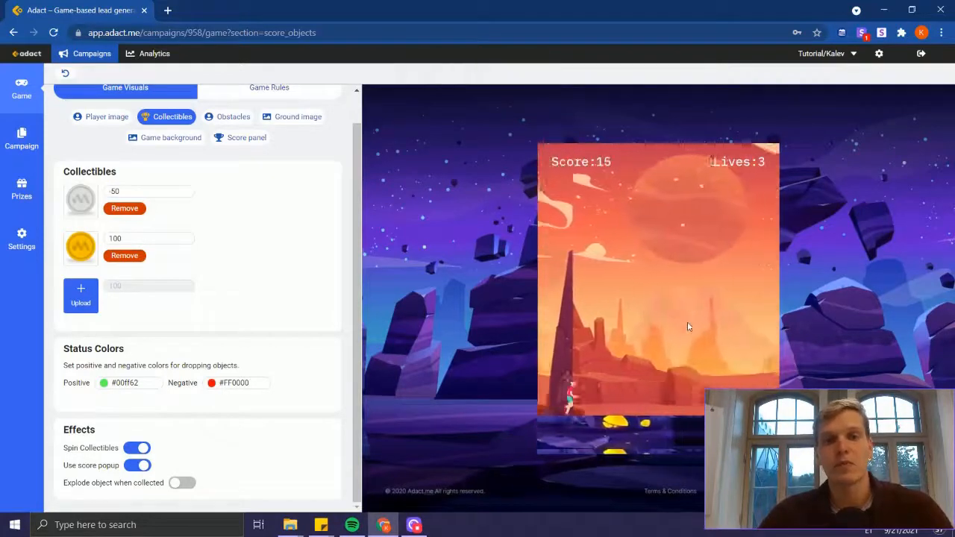
click(687, 326)
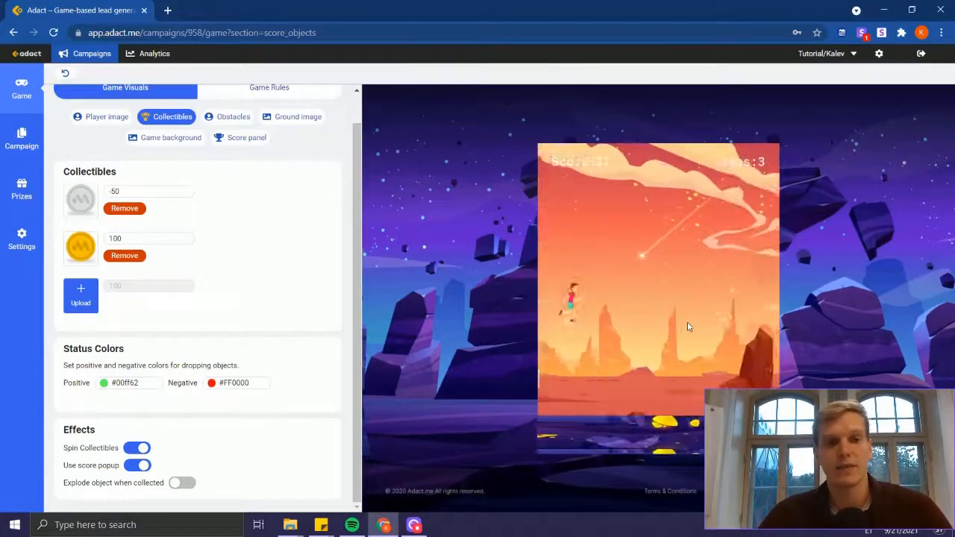
click(688, 326)
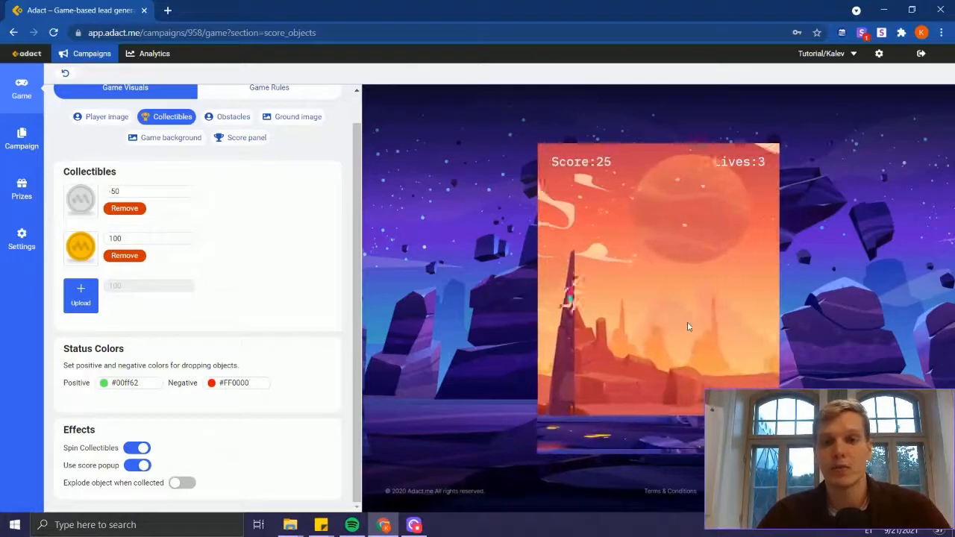
click(688, 326)
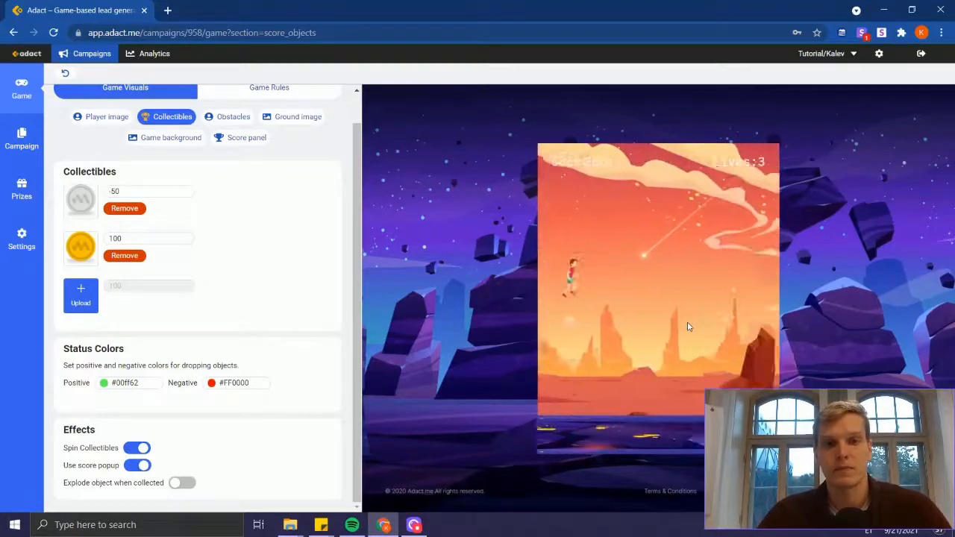
click(688, 326)
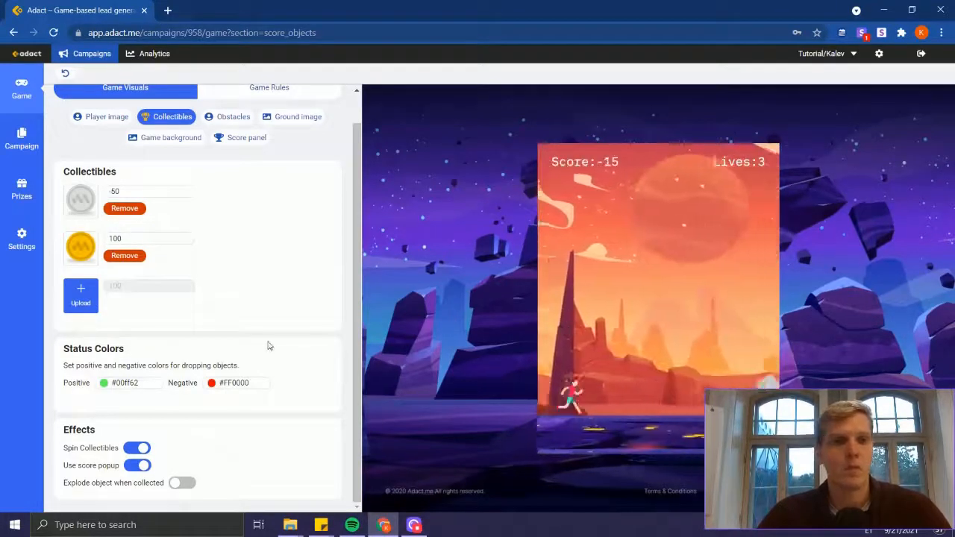
click(660, 326)
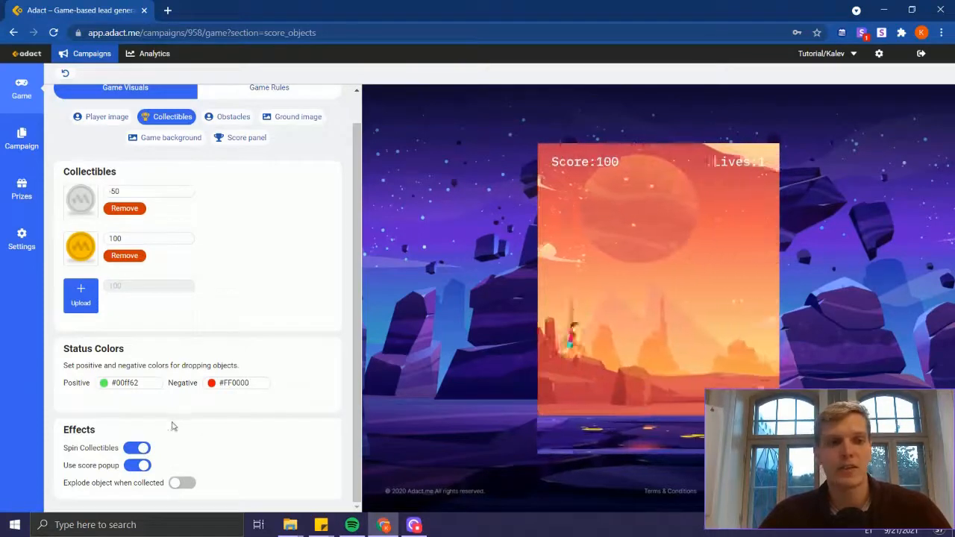
Step: Try the preview with Spin Collectibles off and with Explode object when collected on, restoring each effect's original setting
click(136, 448)
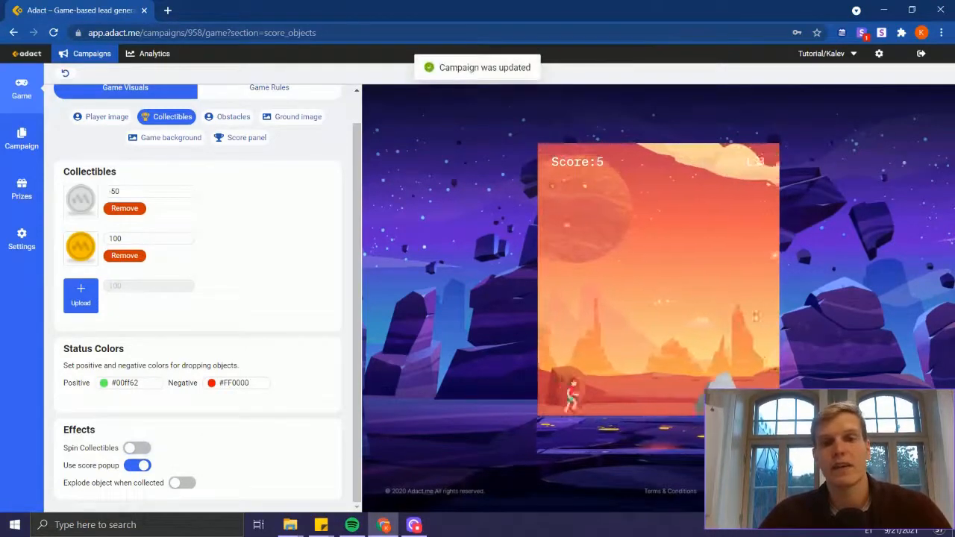
click(640, 363)
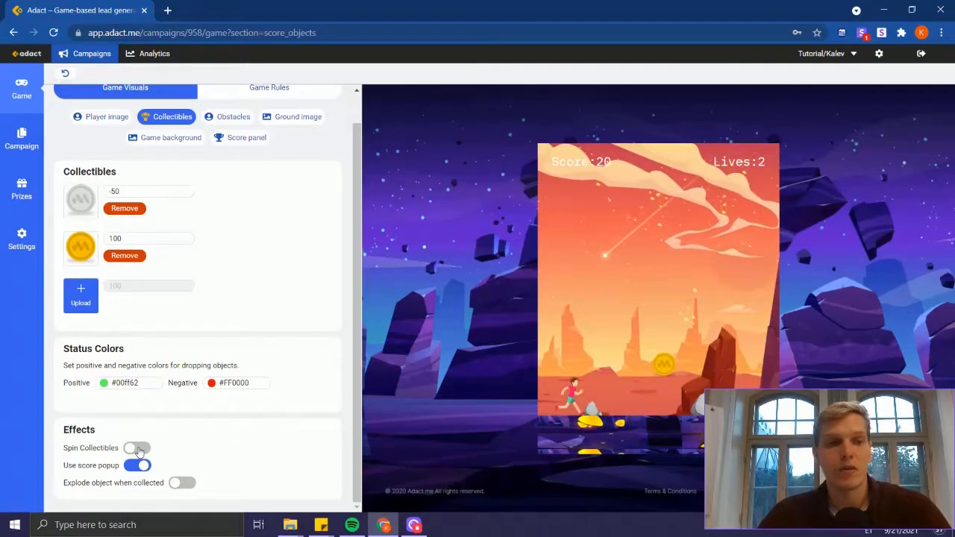
click(138, 450)
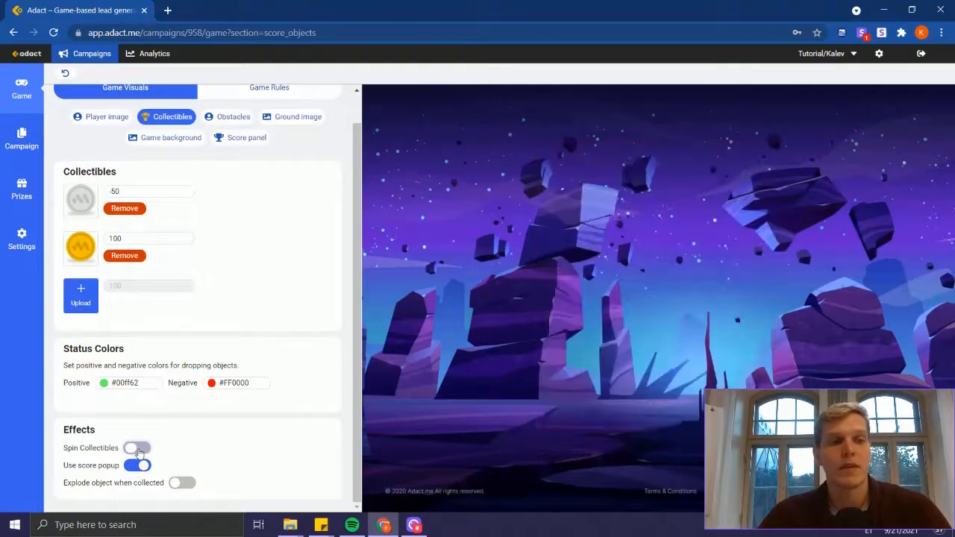
click(178, 485)
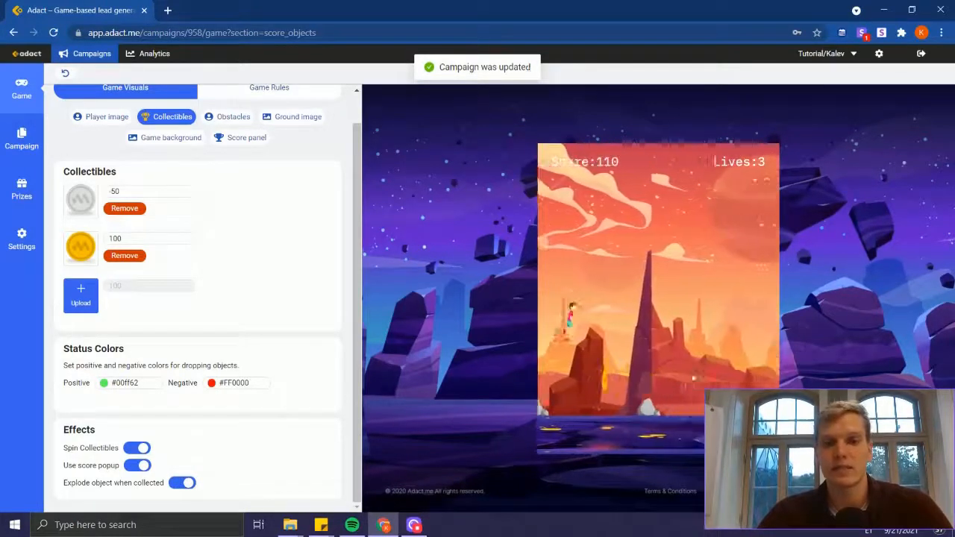
click(182, 483)
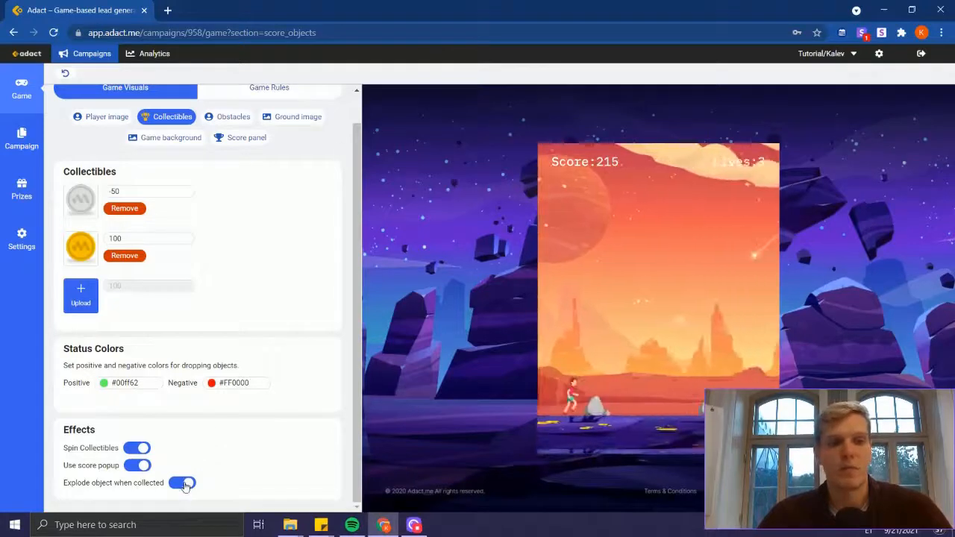
Step: Replace the rock obstacle with the Obstacle2 sandcastle image from the Endless Runner folder
scroll(251, 466, up, 1)
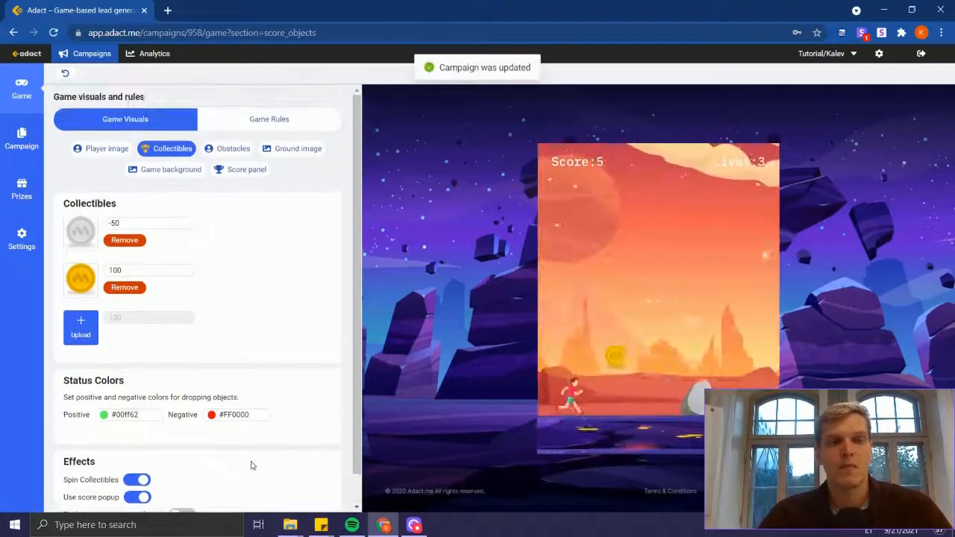
click(230, 149)
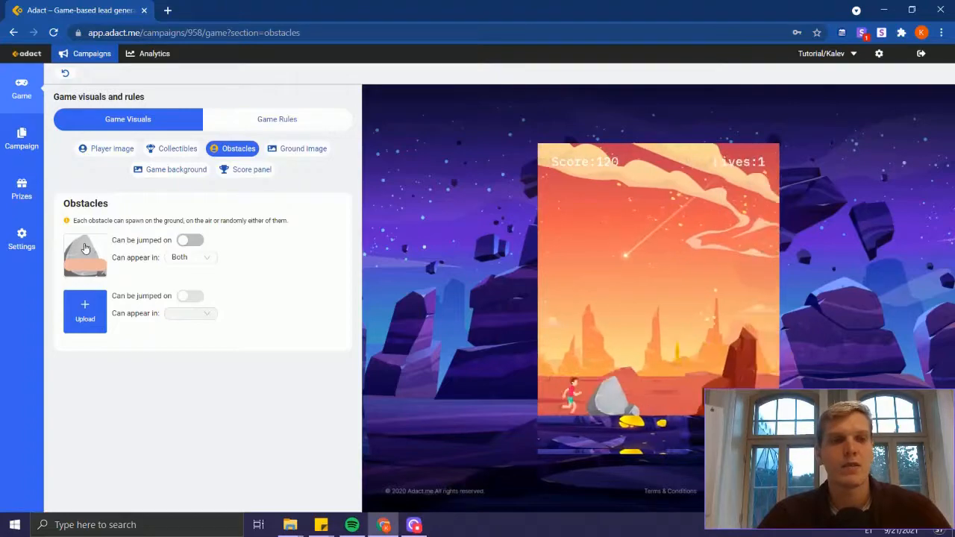
key(alt+Tab)
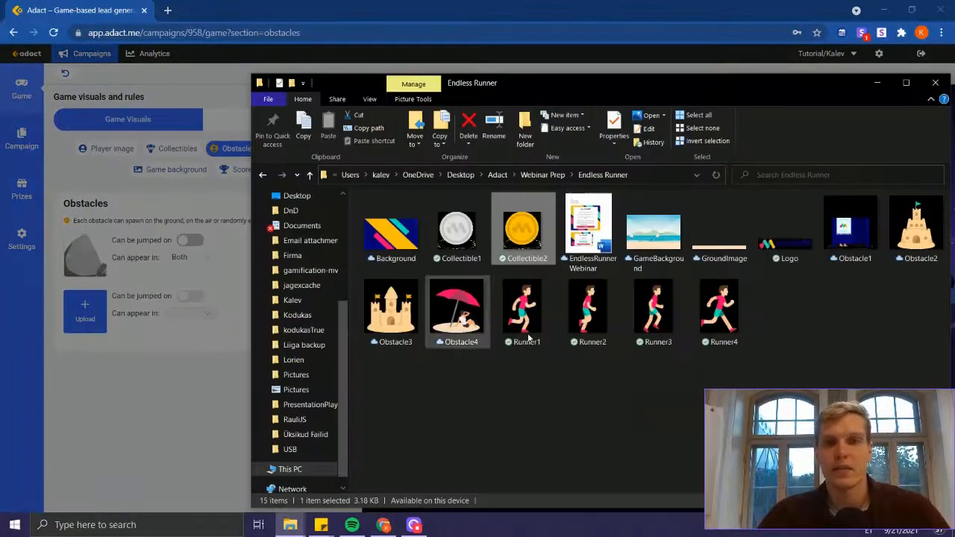
drag(917, 227, 470, 228)
key(alt+Tab)
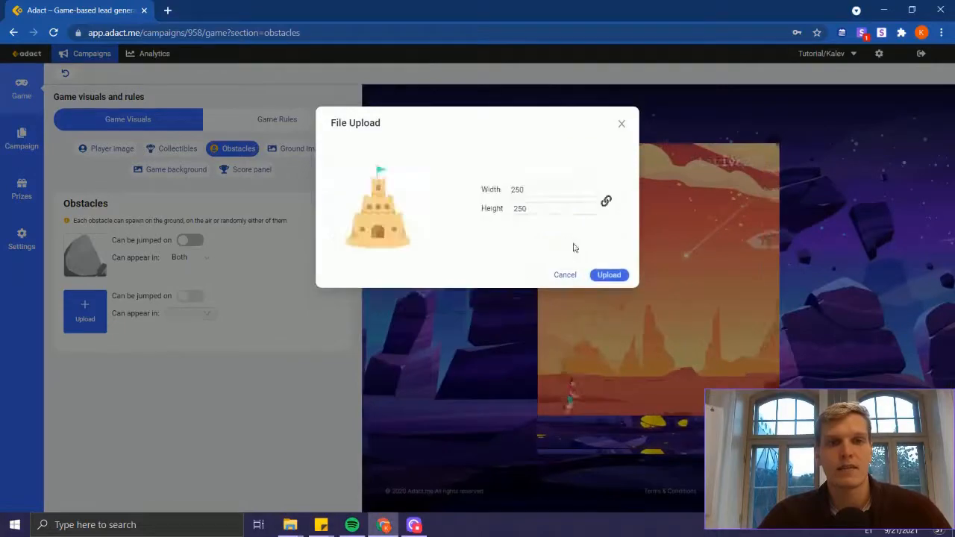
click(608, 276)
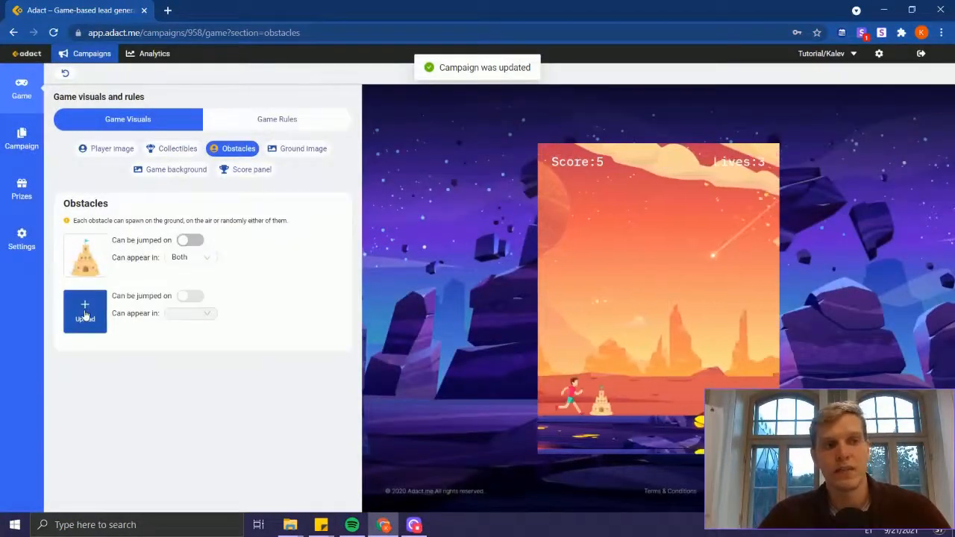
Step: Upload Obstacle3 from the Endless Runner folder as the second obstacle
click(85, 312)
key(alt+Tab)
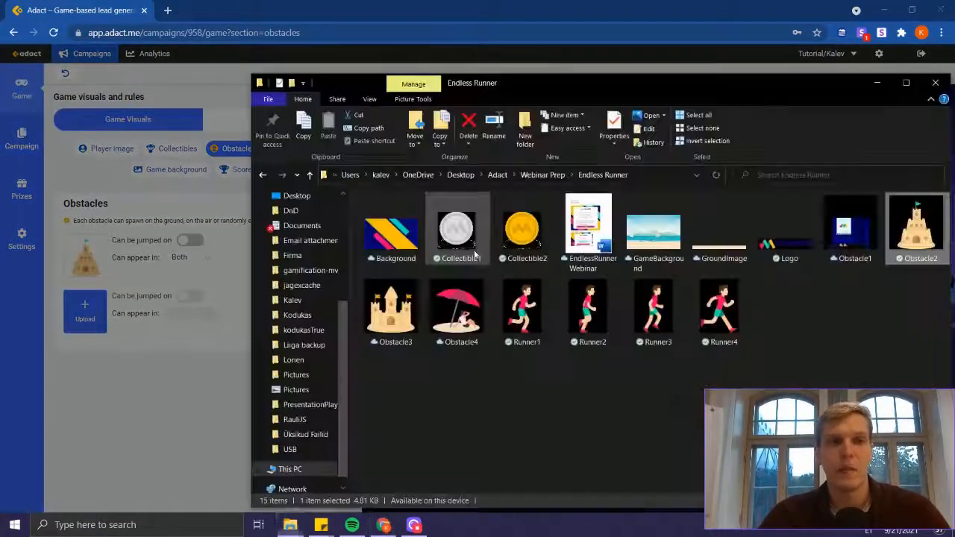
drag(493, 409, 416, 231)
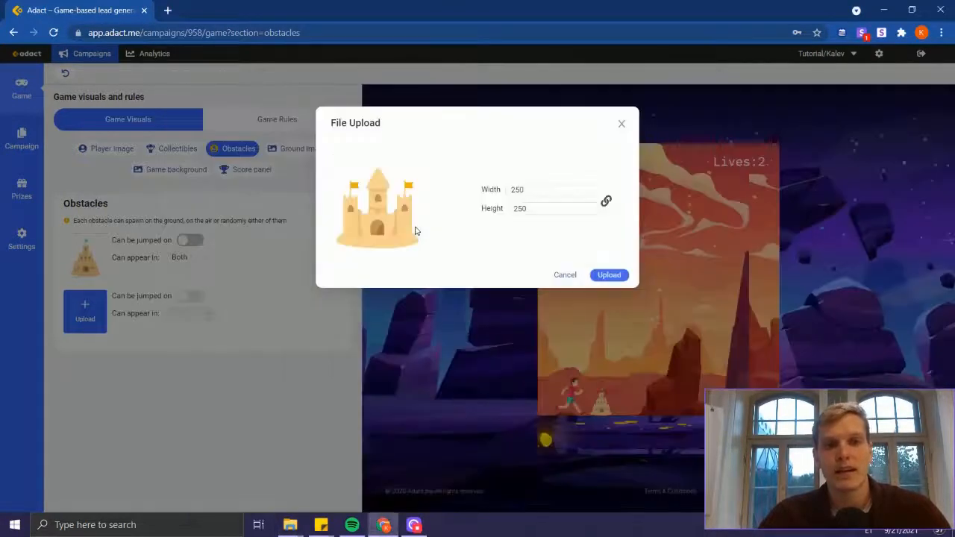
click(609, 275)
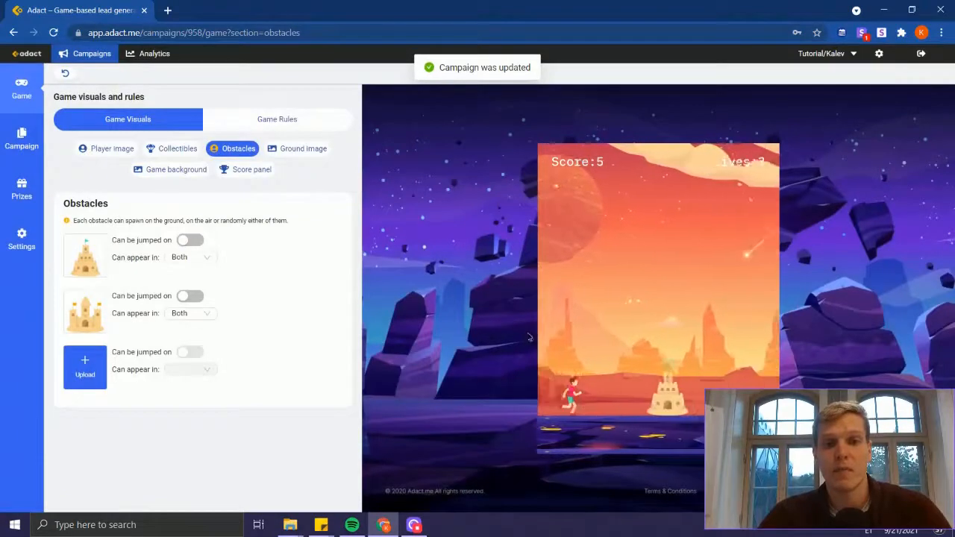
Step: Allow both sandcastle obstacles to be jumped on
key(alt+Tab)
key(alt+Tab)
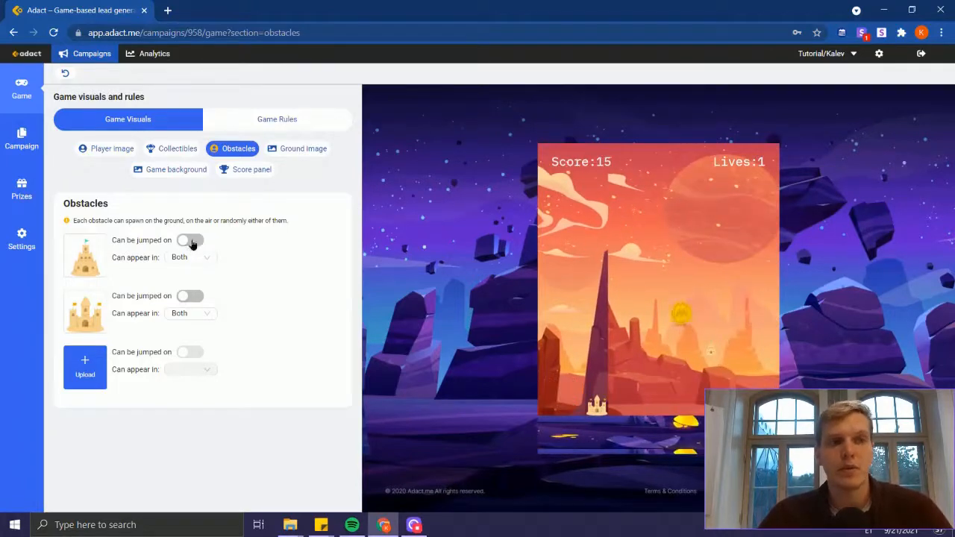
click(190, 241)
click(188, 297)
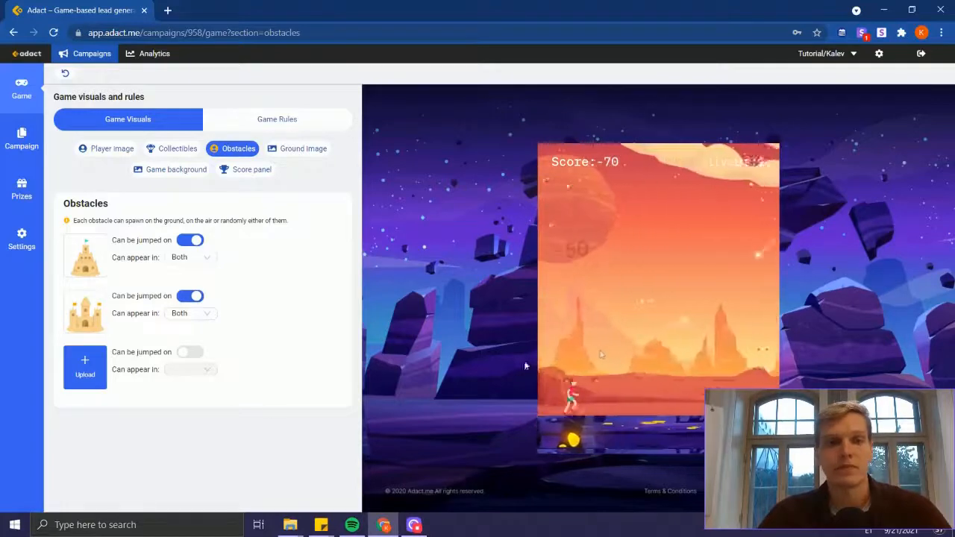
Step: Try limiting the first sandcastle obstacle to appear only on the Ground, and restore it to Both
click(193, 268)
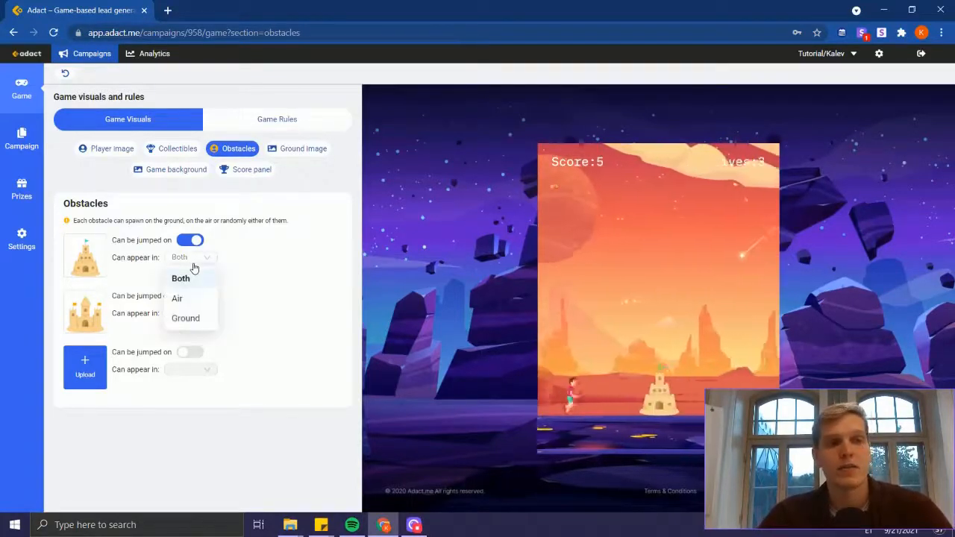
click(188, 321)
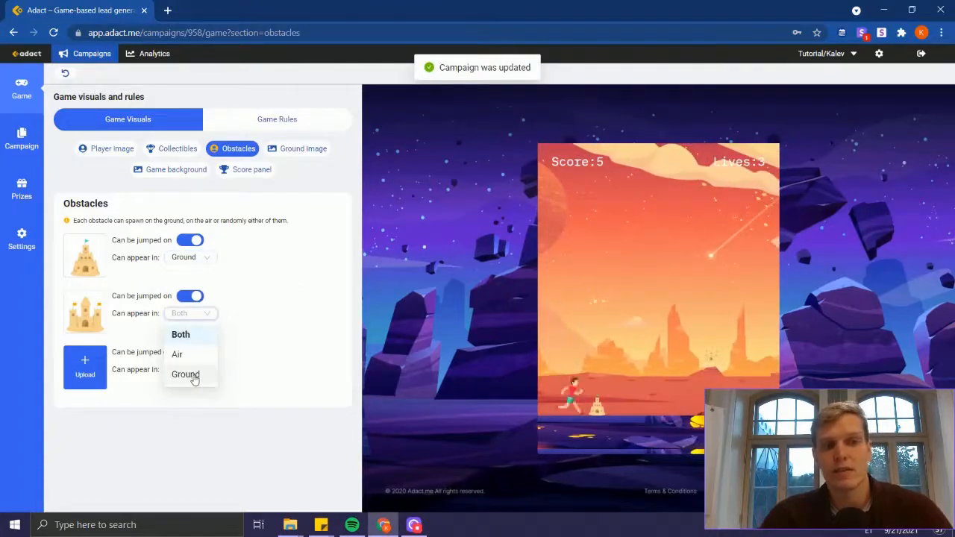
click(245, 269)
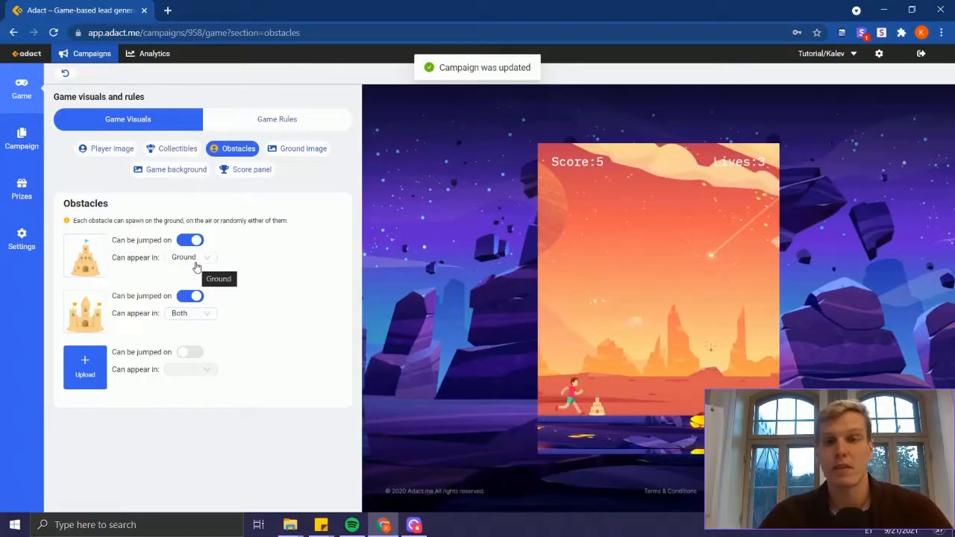
click(195, 263)
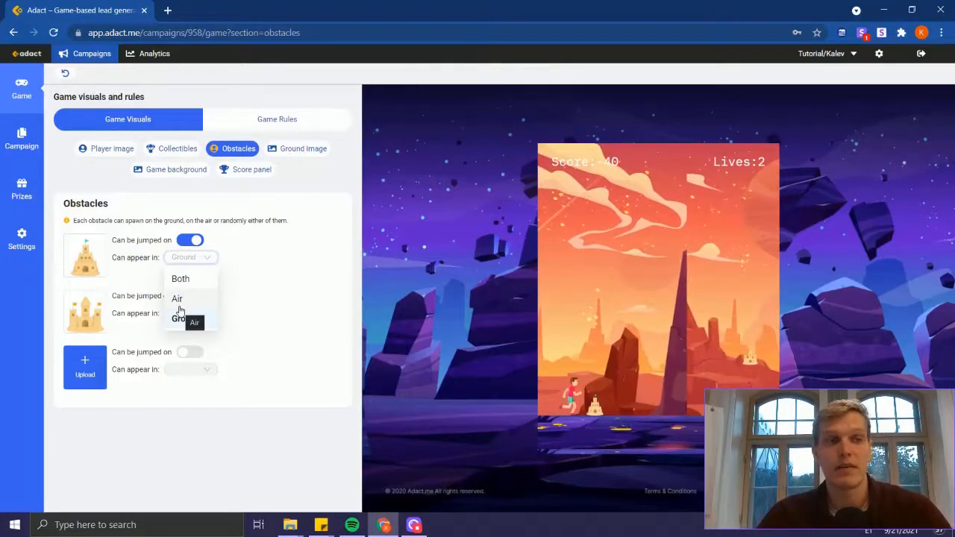
click(184, 282)
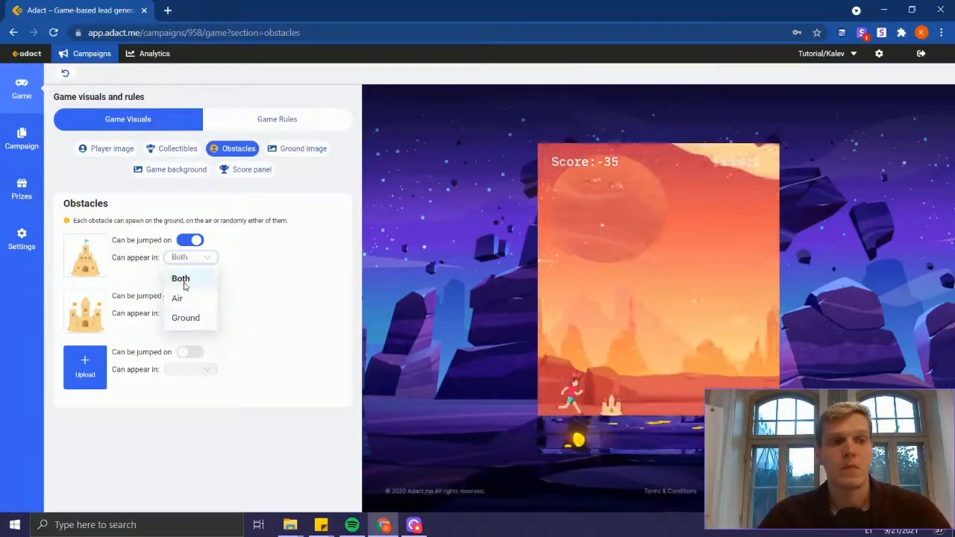
Step: Replace the ground platform image with GroundImage from the Endless Runner folder and set its position from bottom to 84
click(298, 150)
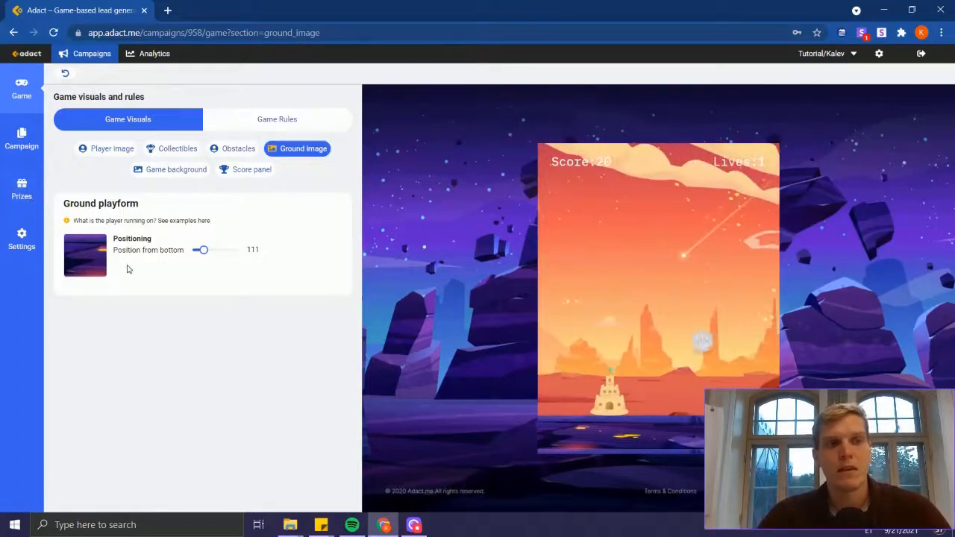
click(95, 260)
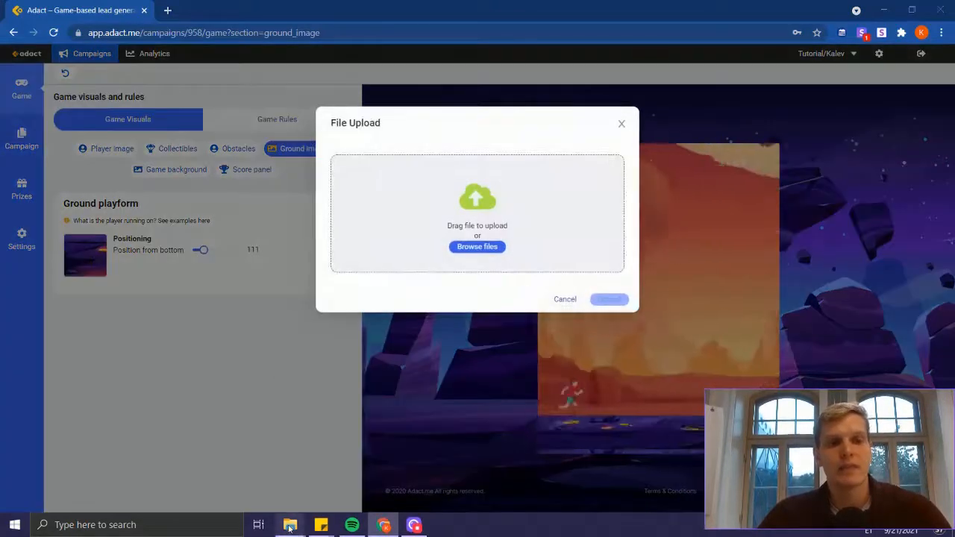
mouse_move(290, 524)
click(275, 488)
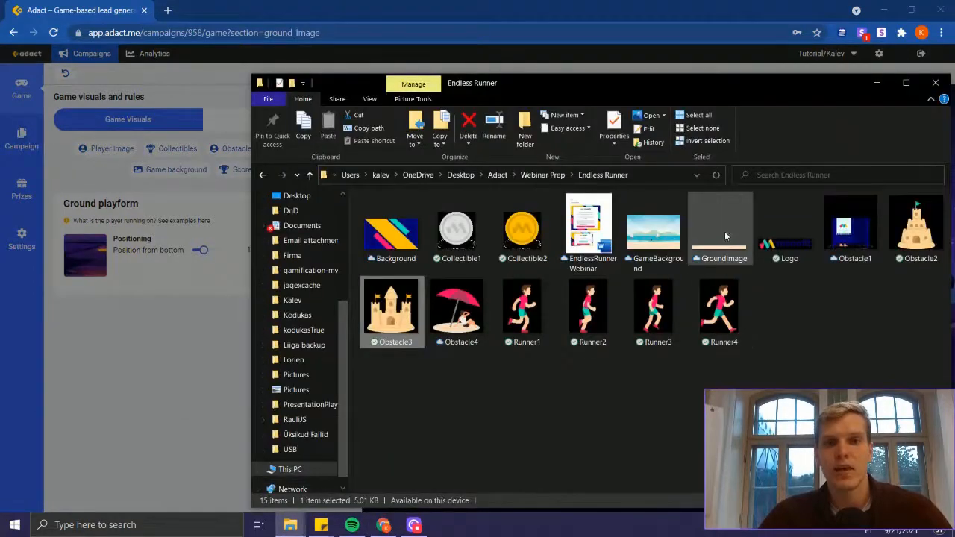
drag(723, 228, 446, 177)
key(alt+Tab)
click(609, 220)
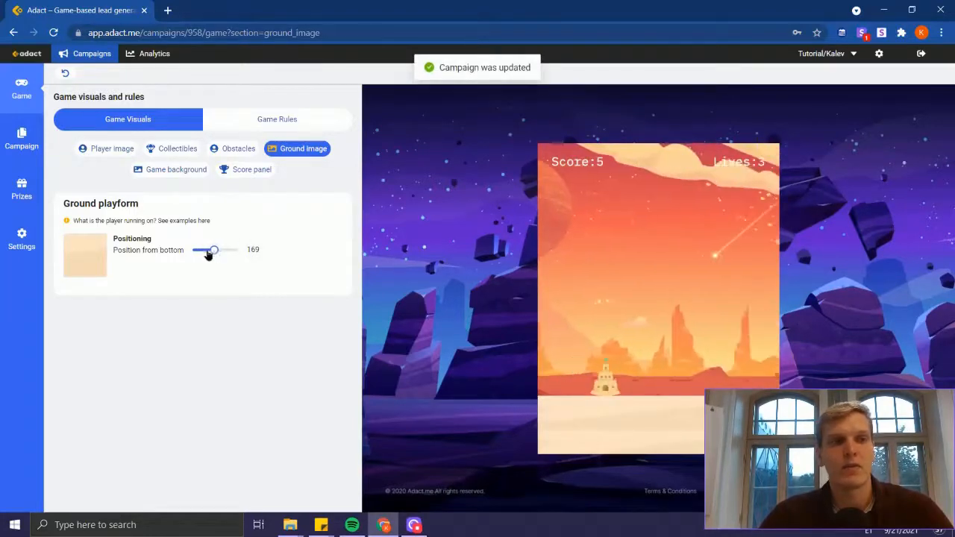
click(605, 371)
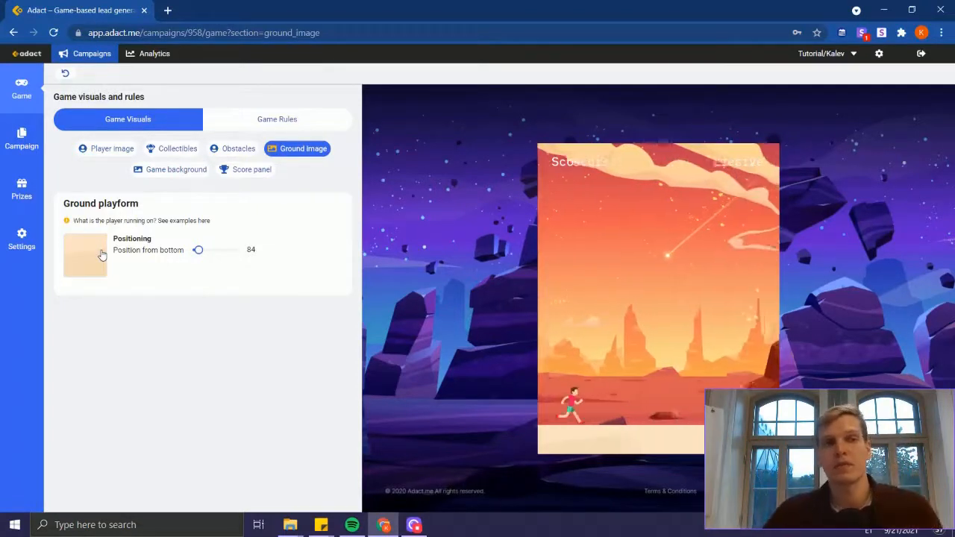
Step: Replace the game background with GameBackground from the Endless Runner folder, uploaded at 1400 by 900
click(167, 178)
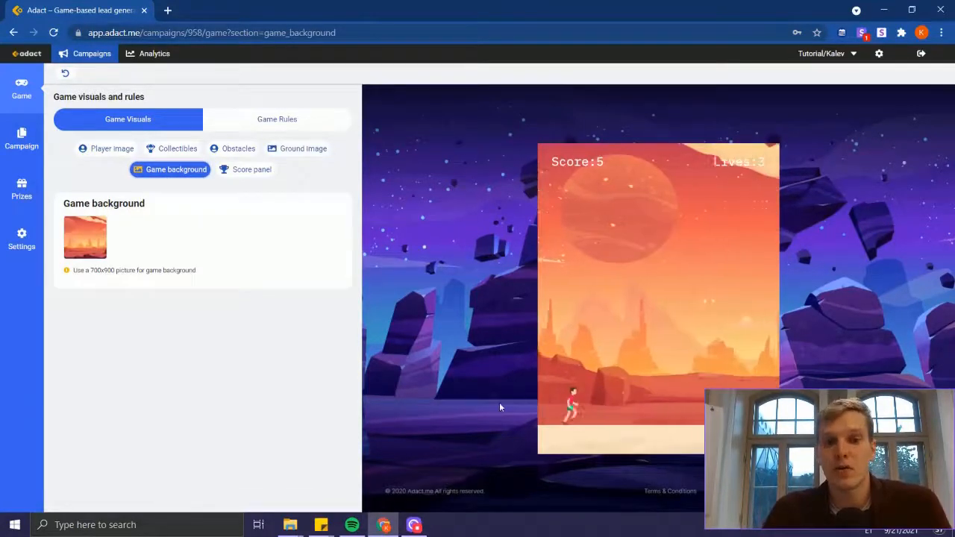
mouse_move(87, 245)
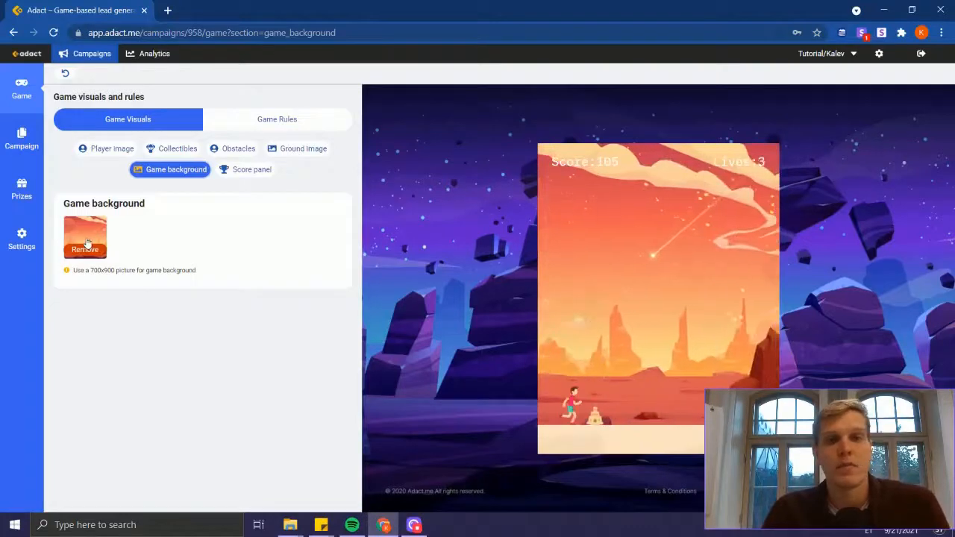
click(88, 236)
key(alt+Tab)
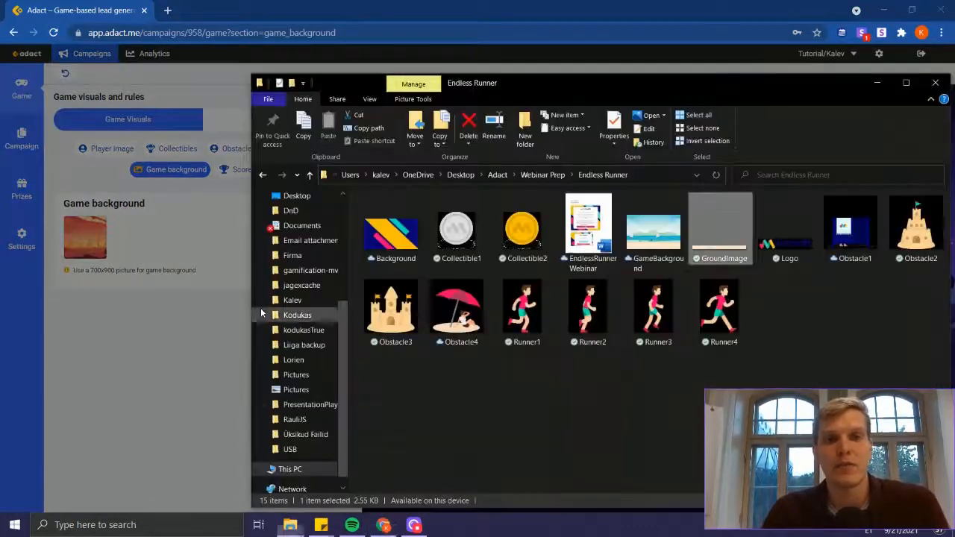
click(652, 231)
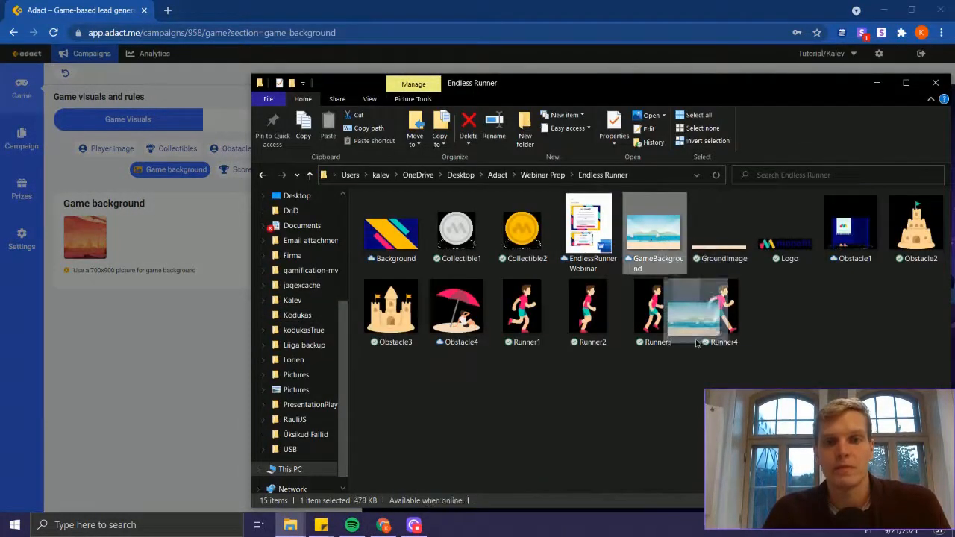
drag(698, 343, 500, 198)
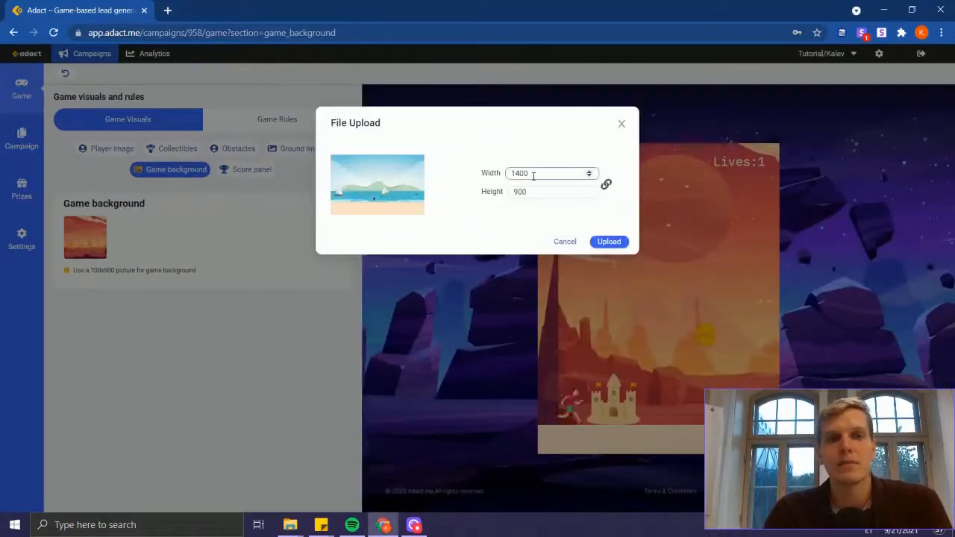
double_click(533, 174)
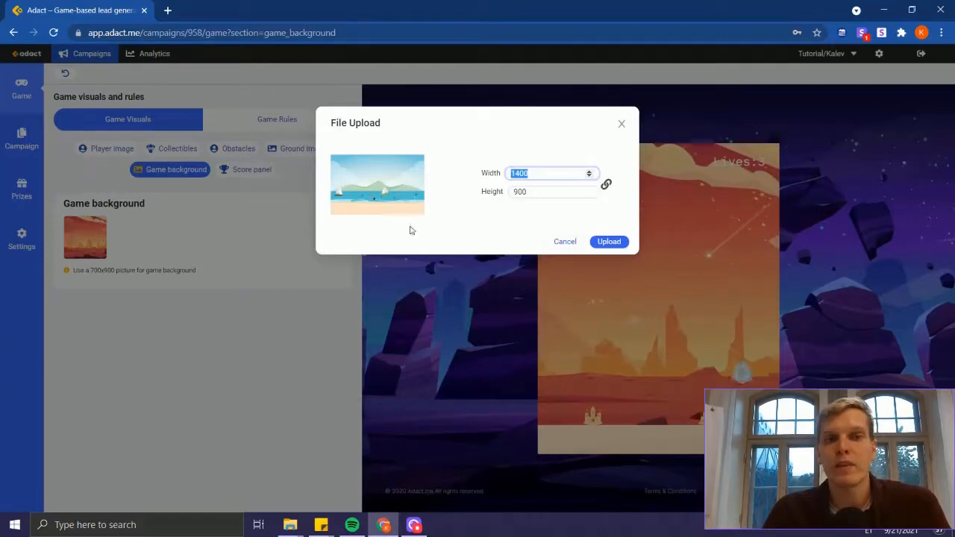
click(609, 241)
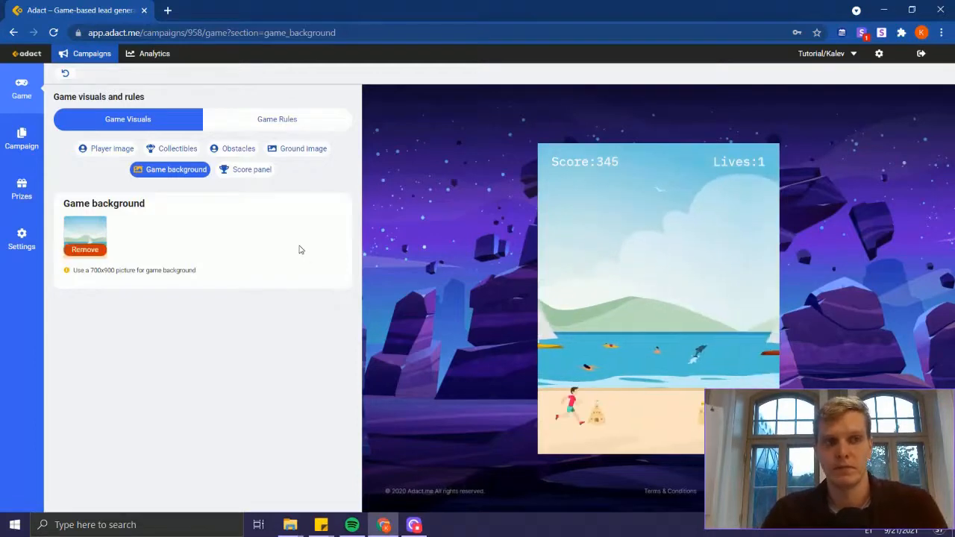
Step: Style the score panel text with the color #002aff and the Inter font
click(248, 171)
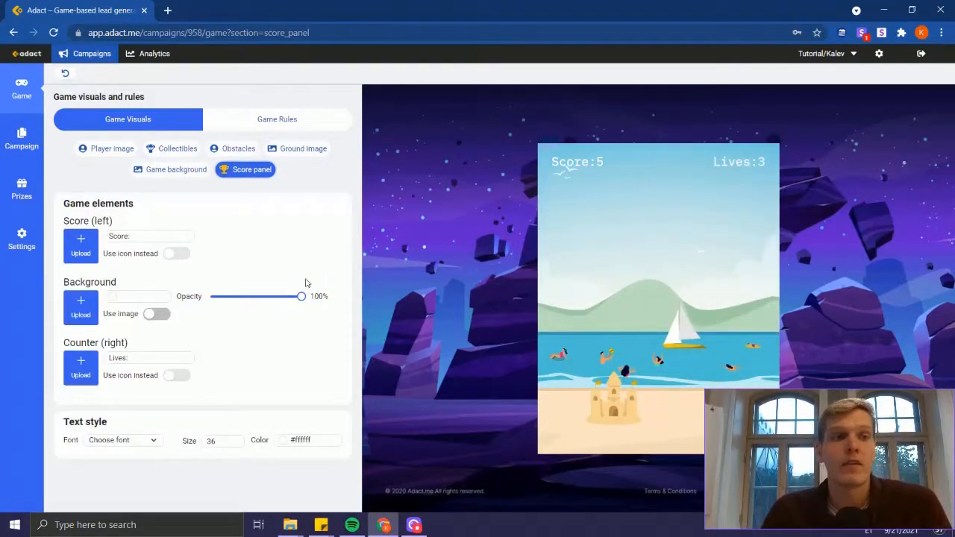
click(121, 236)
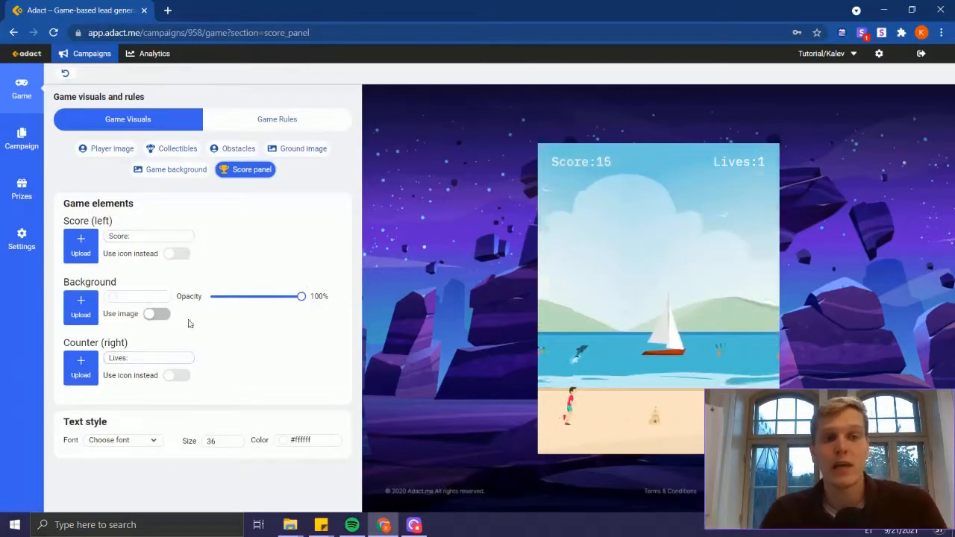
click(285, 443)
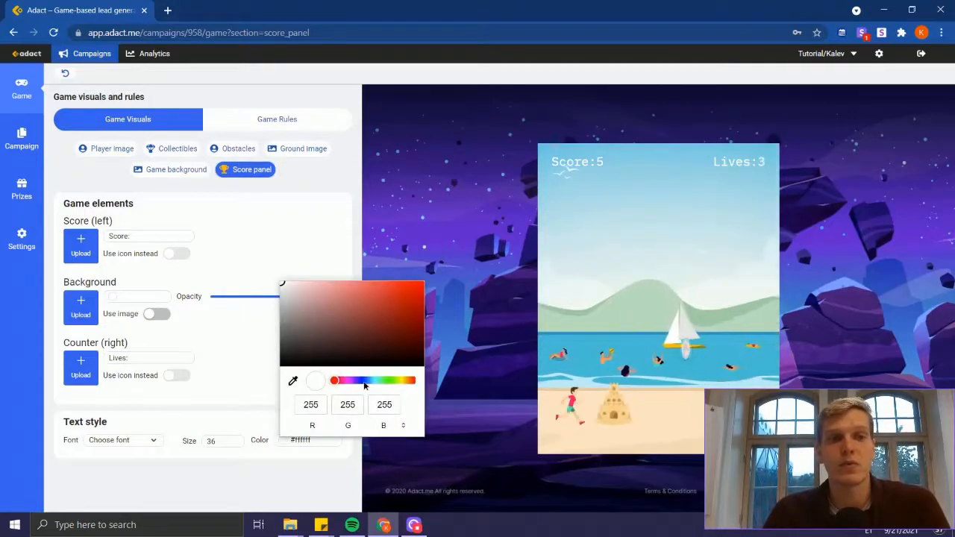
click(311, 239)
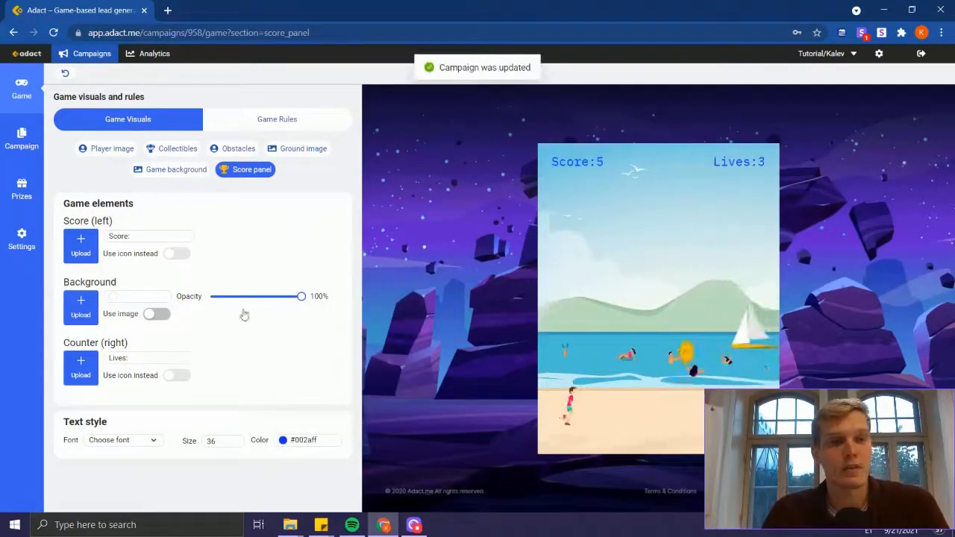
click(151, 439)
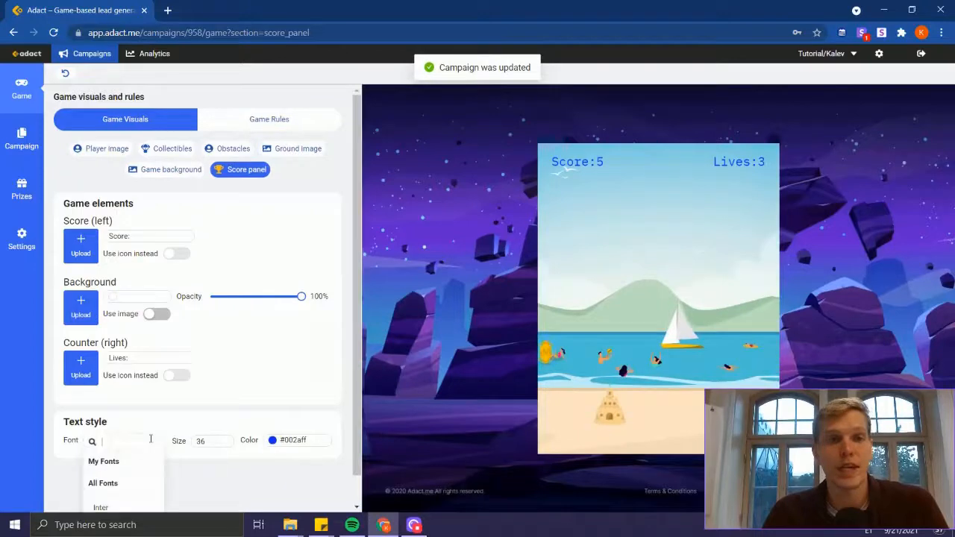
click(104, 507)
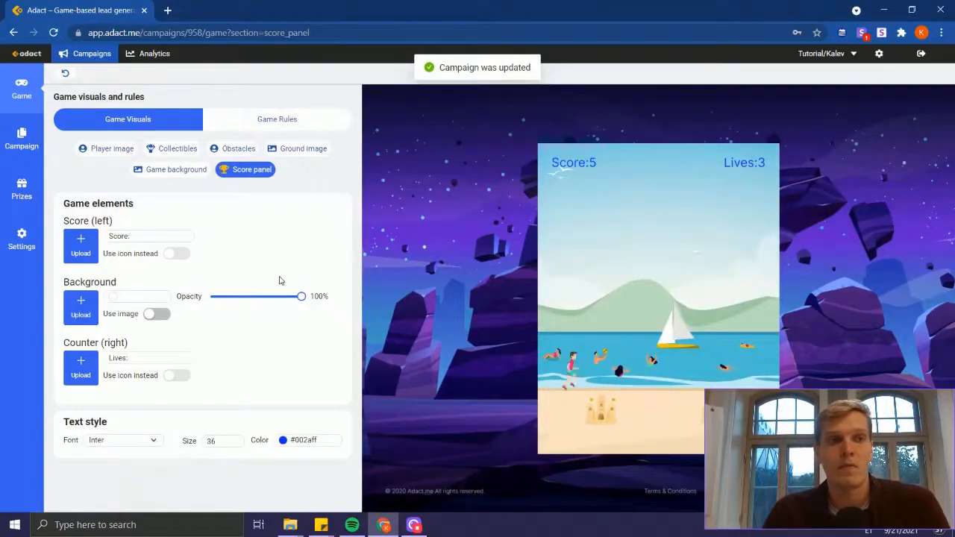
Step: In the game rules, end the game at a maximum score of 10000 and set the game speed to 7
click(145, 171)
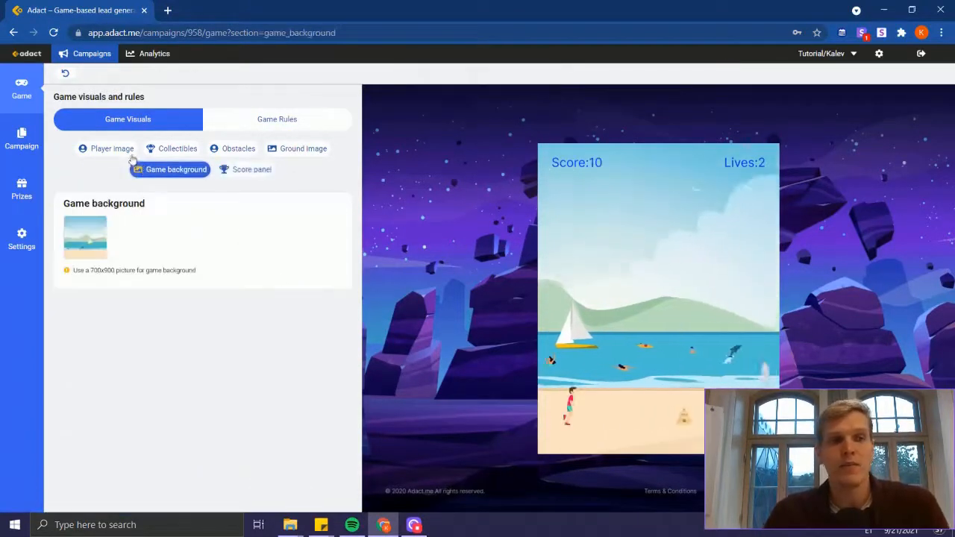
click(135, 151)
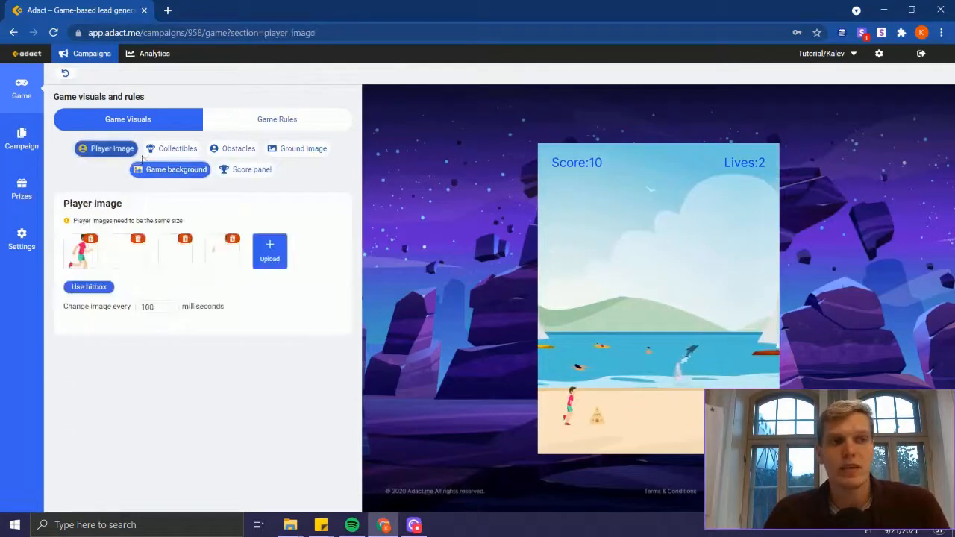
click(278, 128)
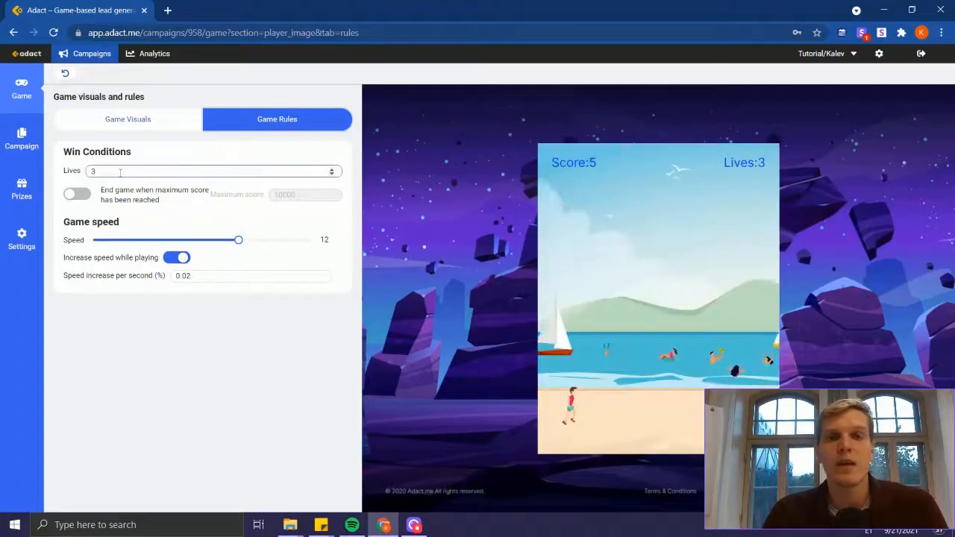
drag(121, 173, 31, 177)
click(519, 362)
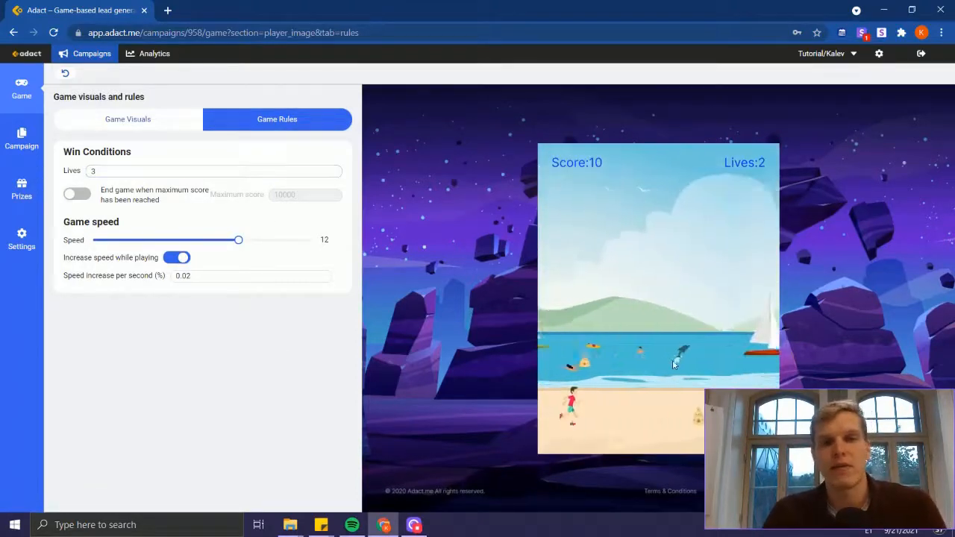
click(76, 195)
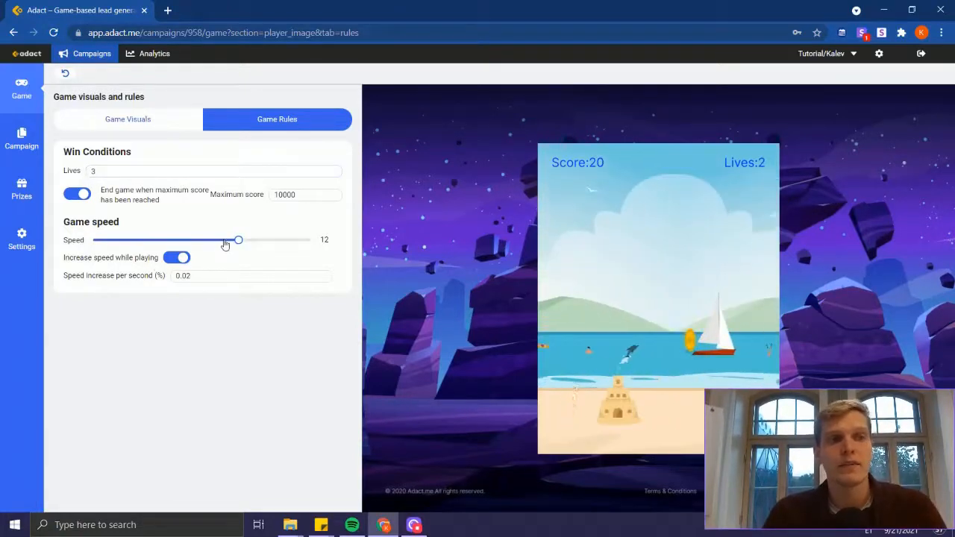
drag(172, 244, 238, 241)
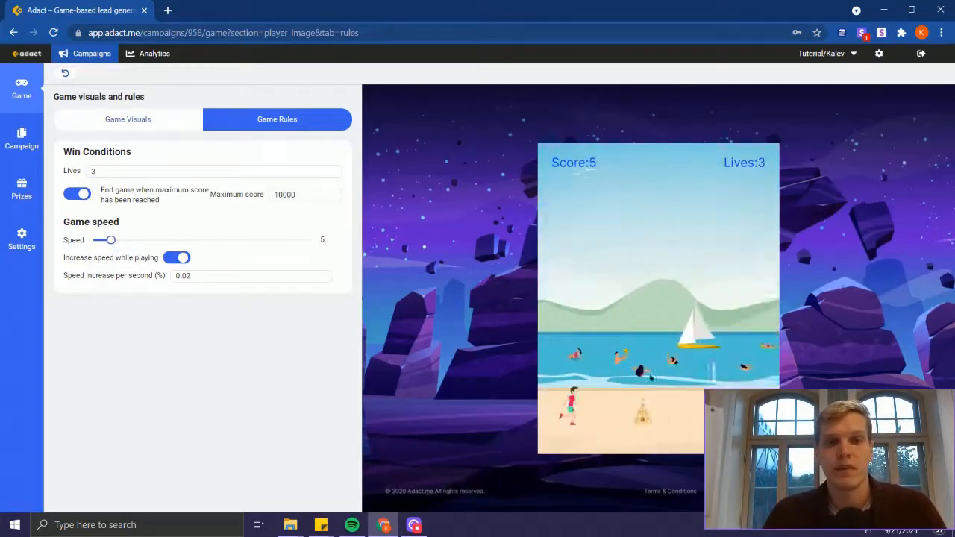
click(292, 241)
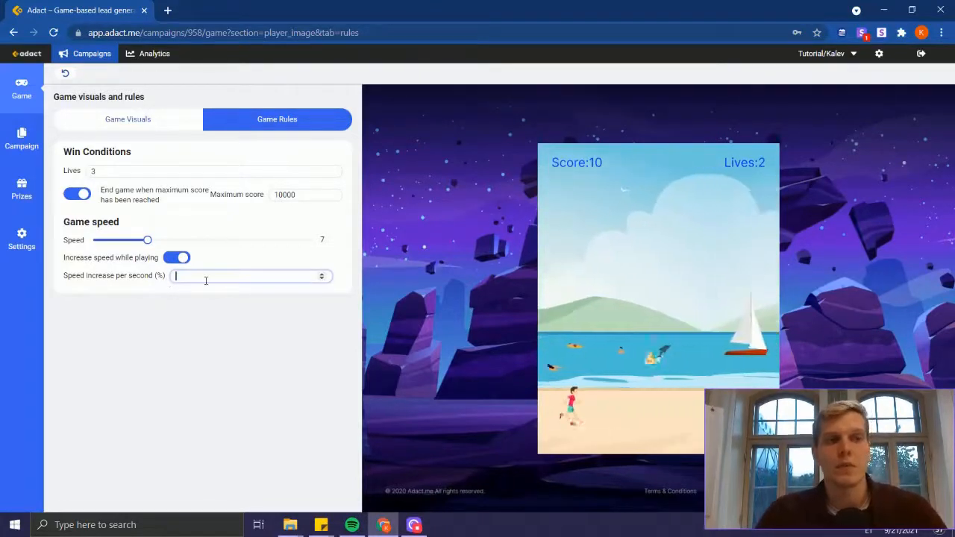
Step: Set the speed increase per second to 4% and test the pace by making the runner jump in the preview
click(505, 341)
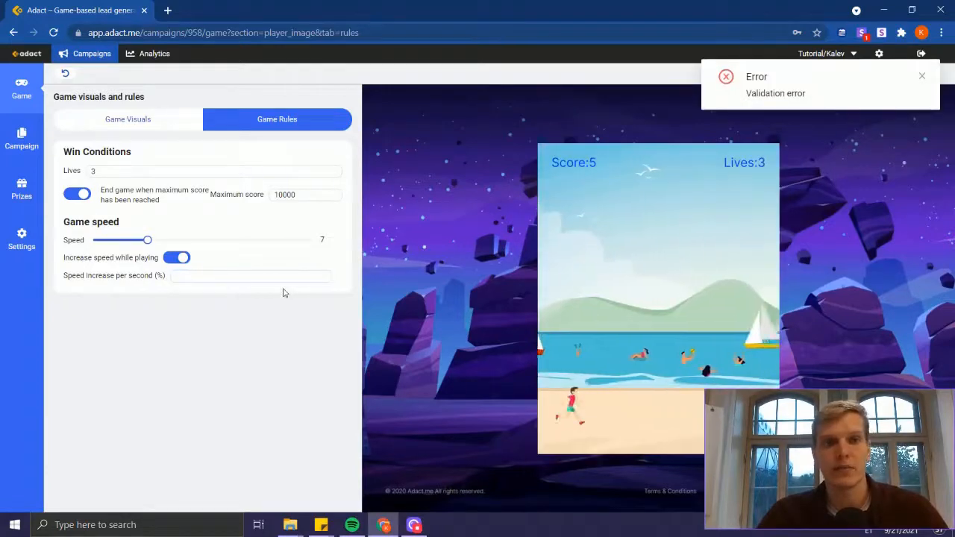
click(224, 276)
text(4)
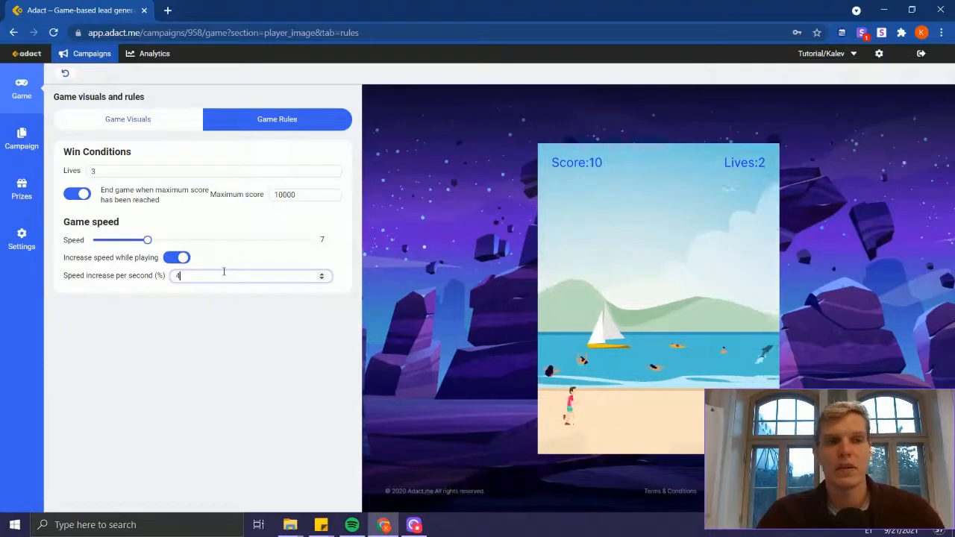
click(235, 383)
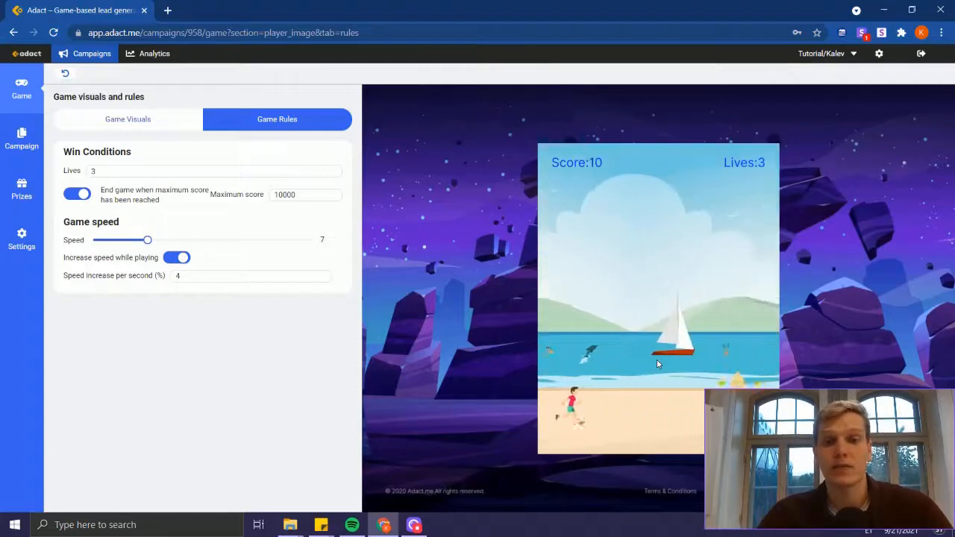
click(658, 365)
click(658, 364)
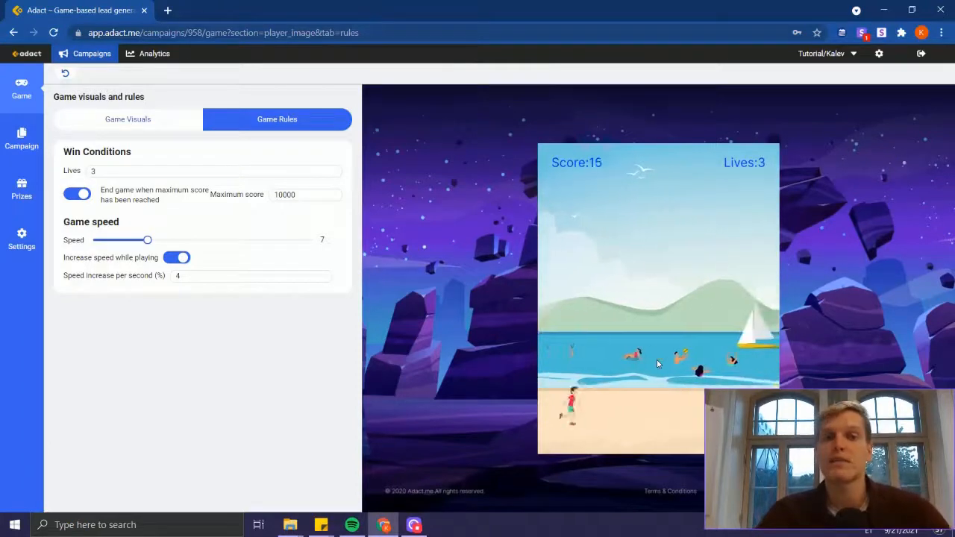
click(656, 364)
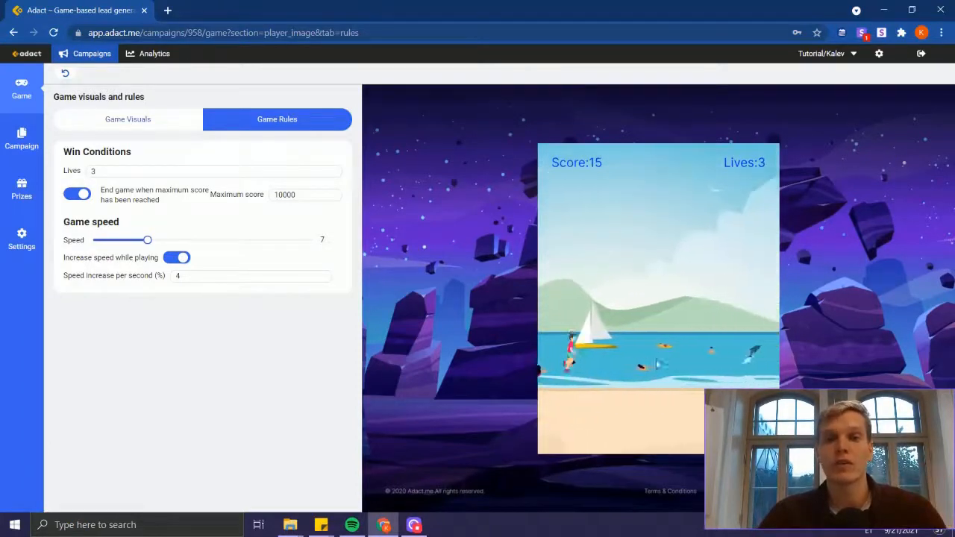
Step: Try a speed increase per second of 20% and play the game in the preview
drag(223, 275, 59, 261)
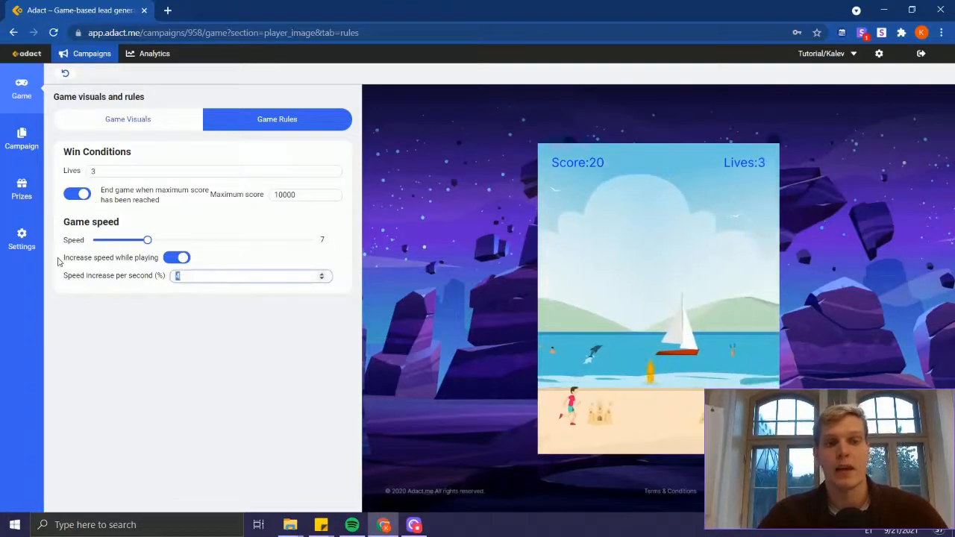
text(20)
click(140, 328)
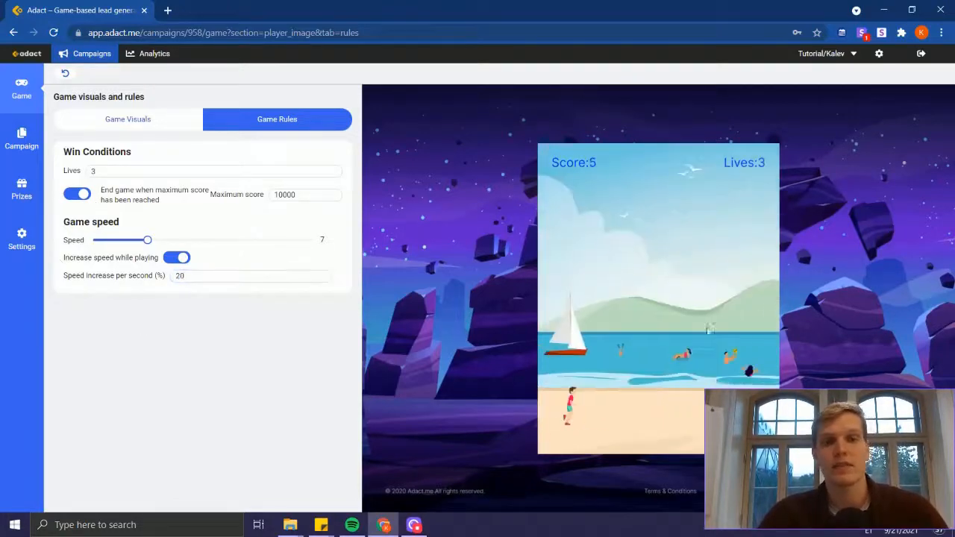
click(648, 400)
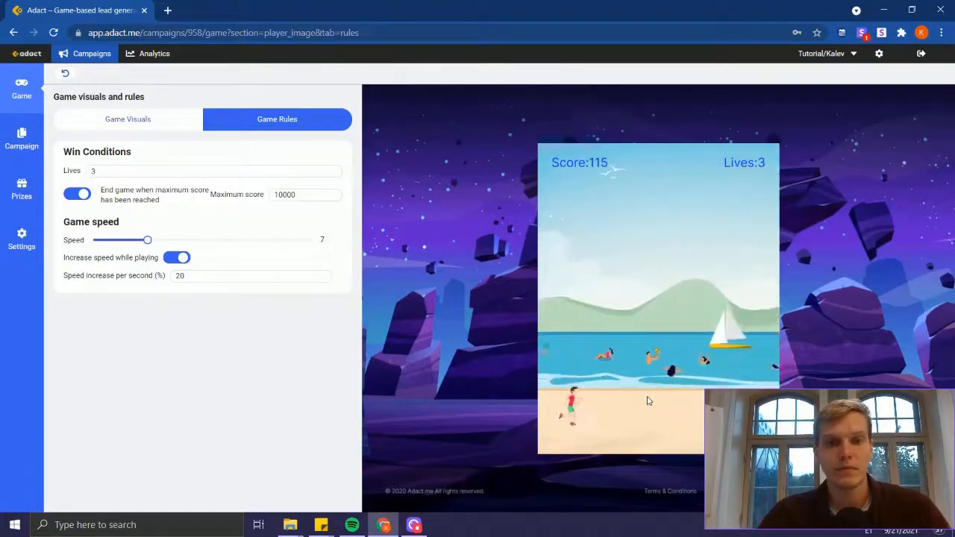
click(647, 400)
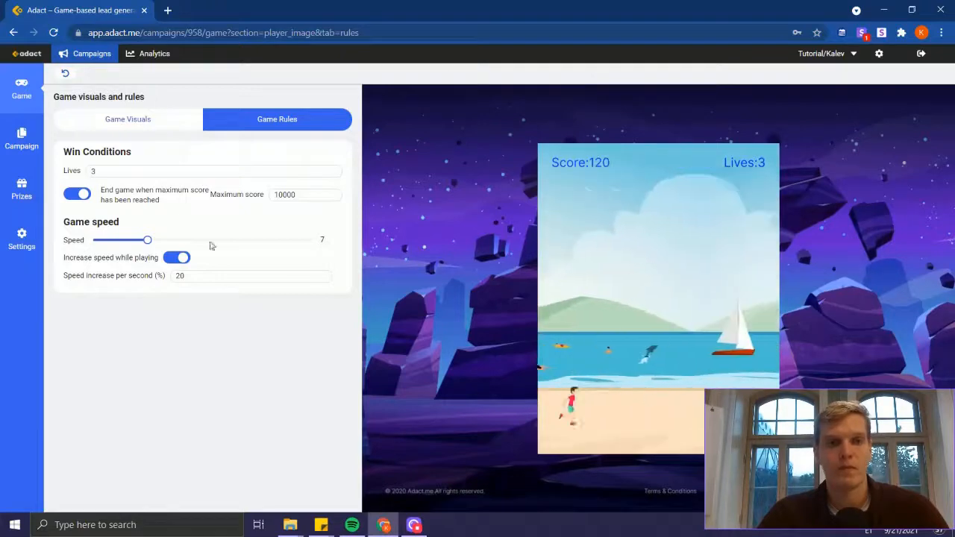
Step: Keep the speed increase while playing enabled, set it to 3% per second, and return to the player image visuals
click(172, 259)
click(176, 258)
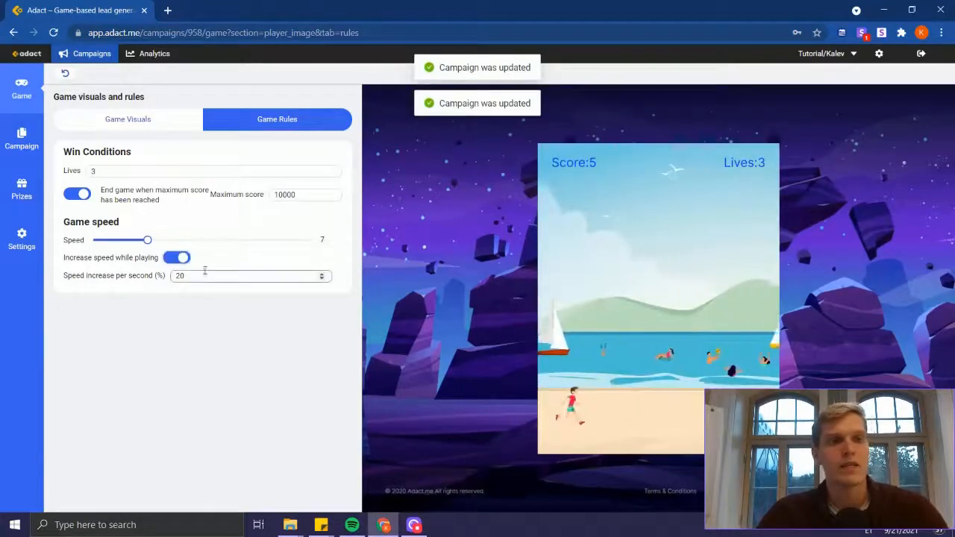
drag(201, 275, 111, 283)
text(3)
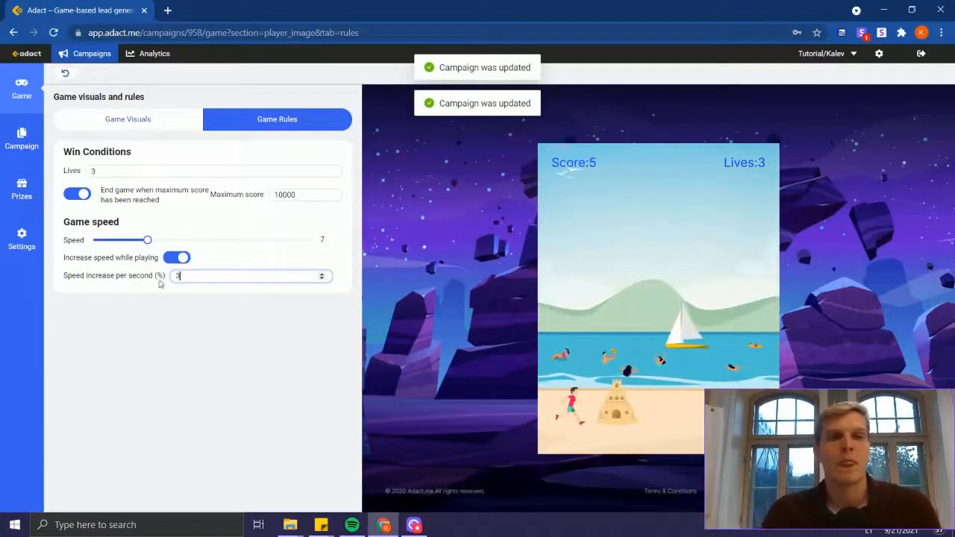
click(128, 119)
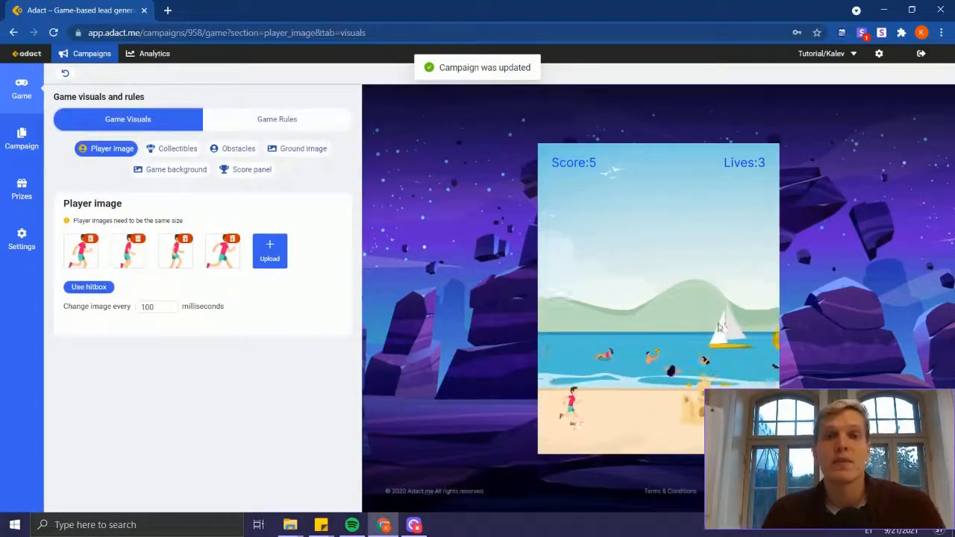